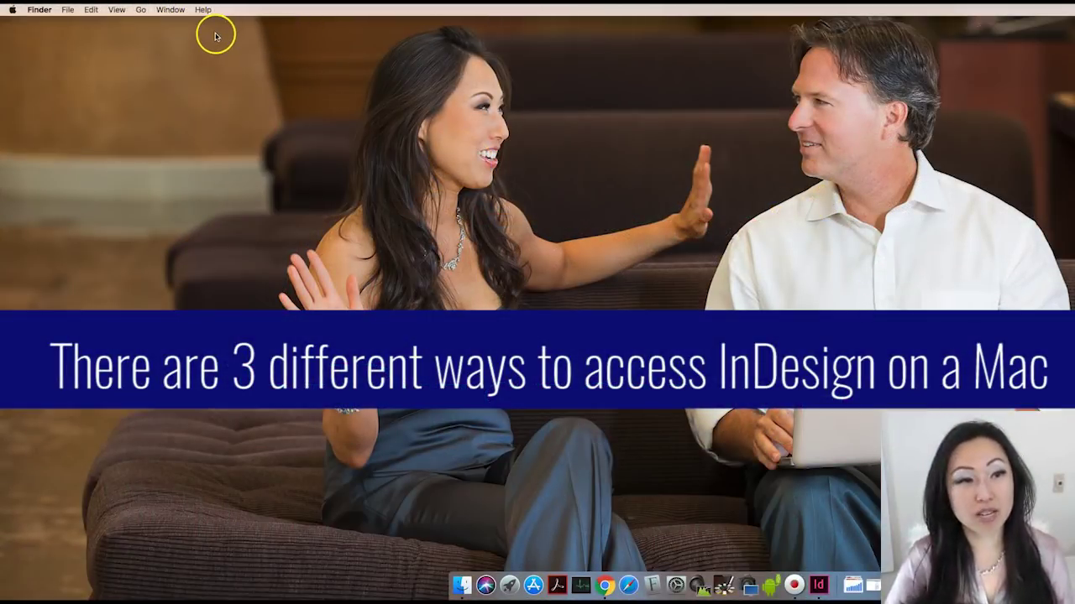
# Browse the Finder Applications folder to the Adobe InDesign CC 2017 folder, then close it.
pyautogui.click(172, 9)
pyautogui.moveTo(145, 11)
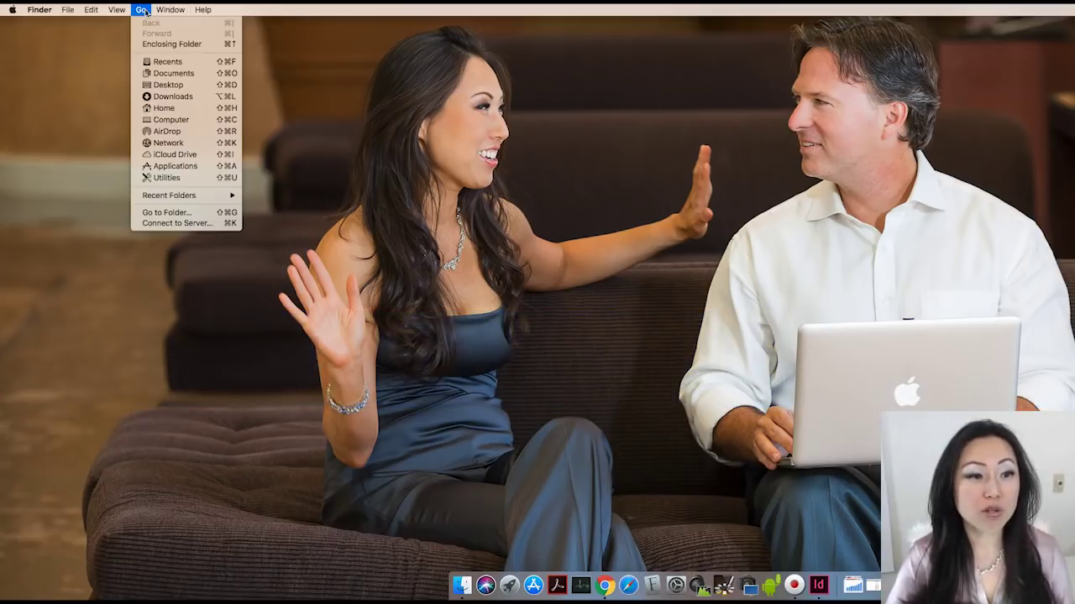
pyautogui.click(172, 165)
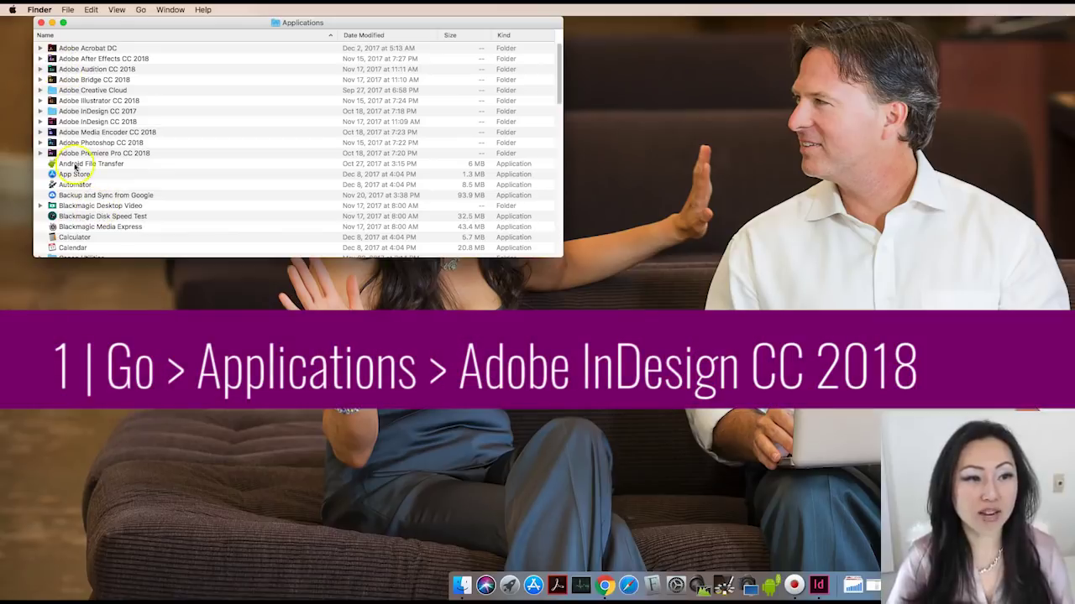
pyautogui.click(100, 111)
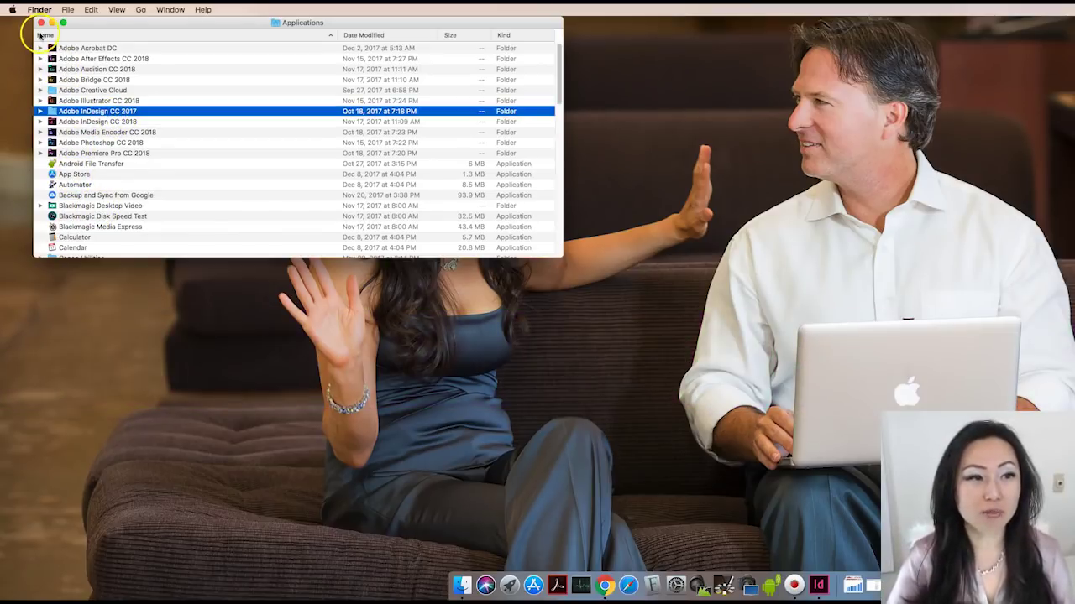
pyautogui.click(41, 24)
# Launch InDesign CC from the Creative Cloud Apps panel.
pyautogui.click(508, 583)
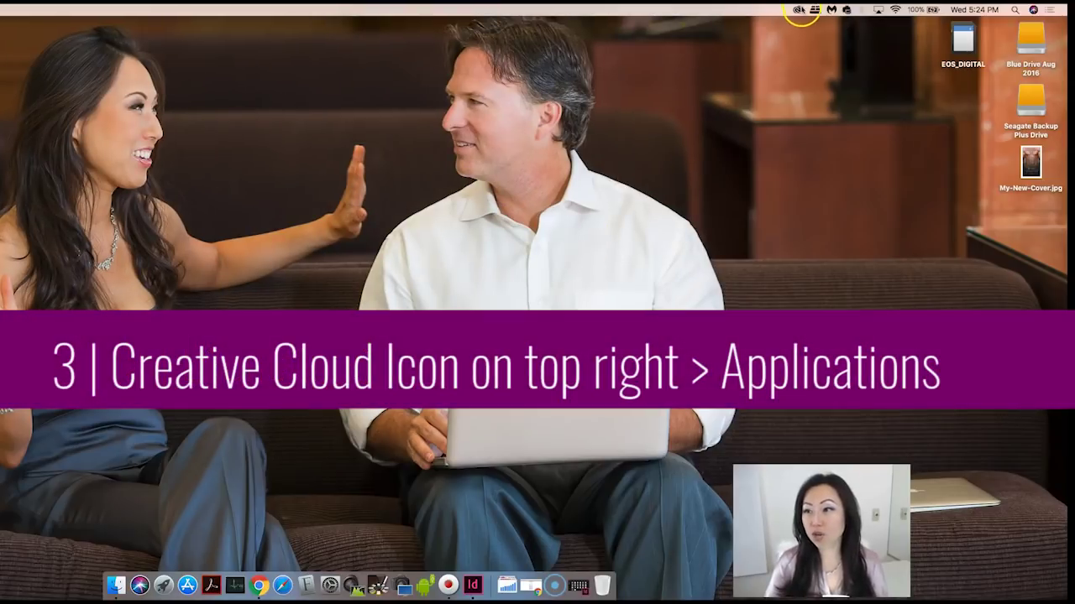
pyautogui.click(798, 10)
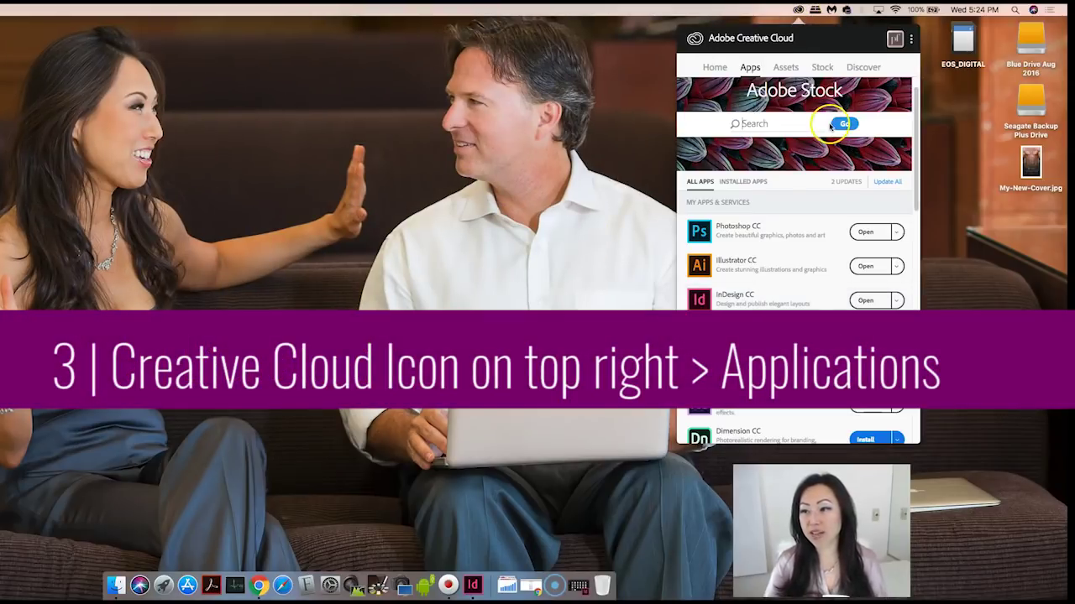
pyautogui.click(881, 299)
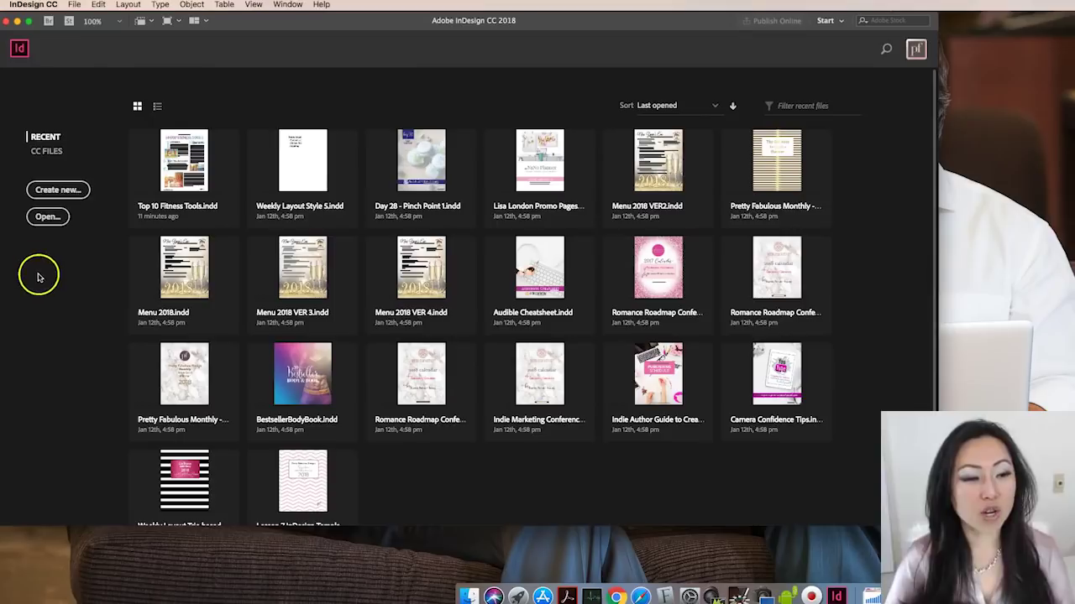
# Create a one-page 8.5 × 11 in portrait document in inches with 1 in margins.
pyautogui.click(67, 190)
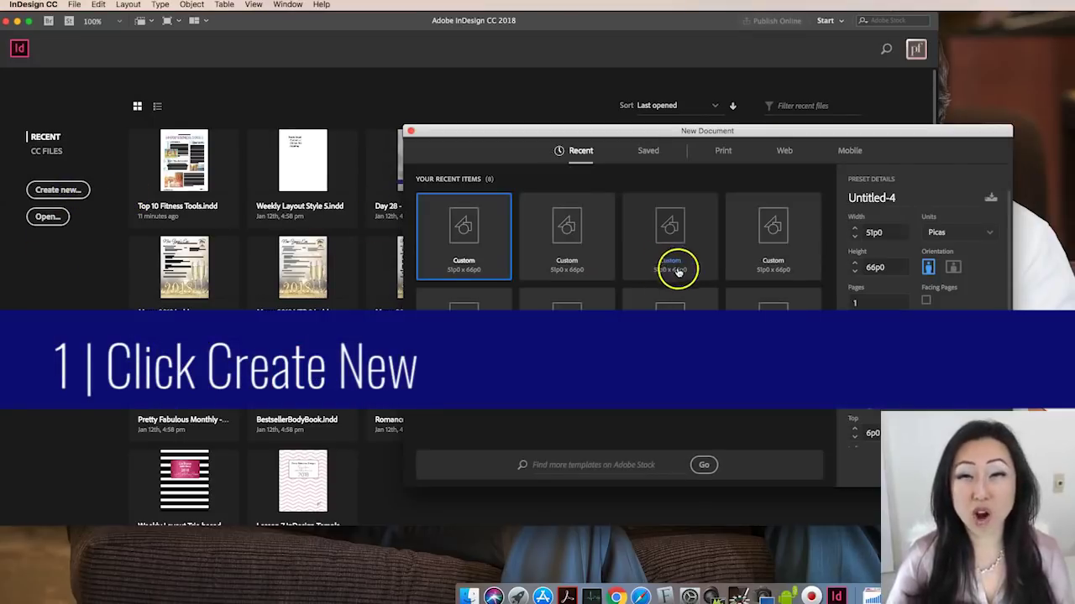
pyautogui.click(988, 234)
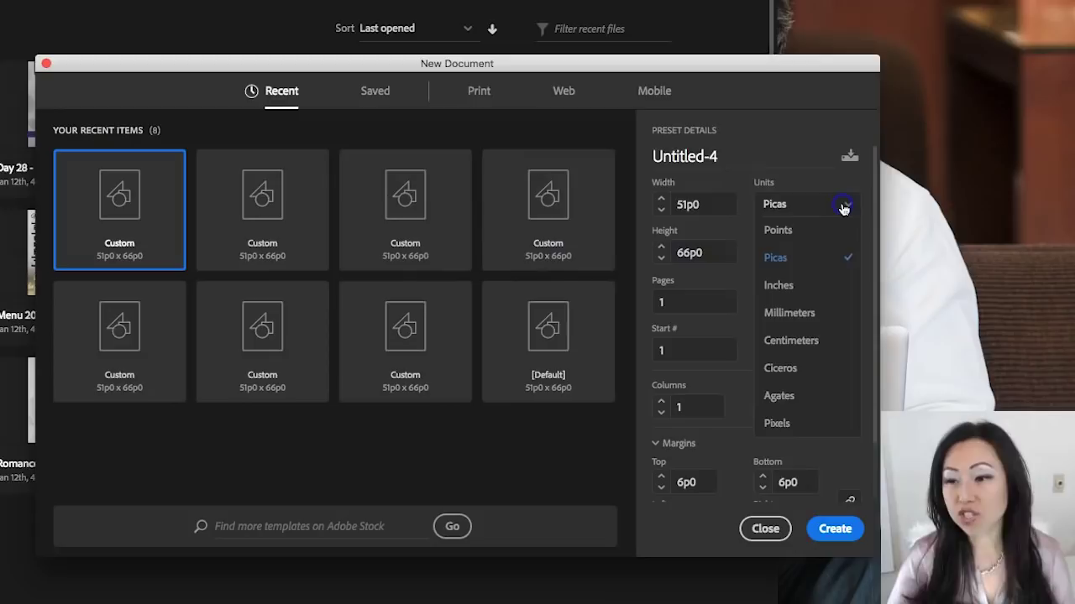
pyautogui.click(797, 286)
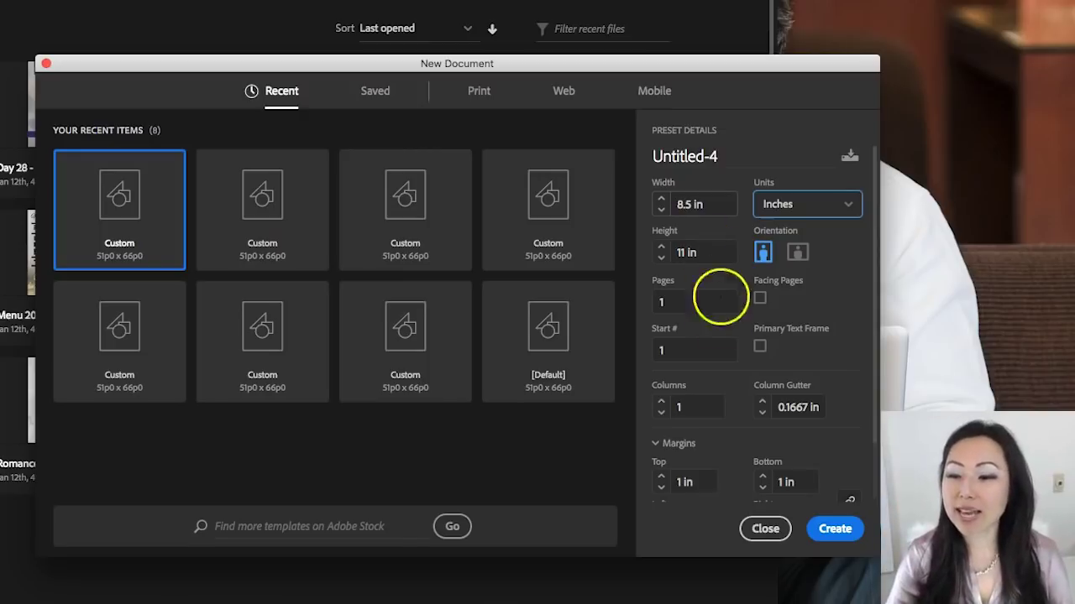
pyautogui.click(788, 256)
pyautogui.click(764, 256)
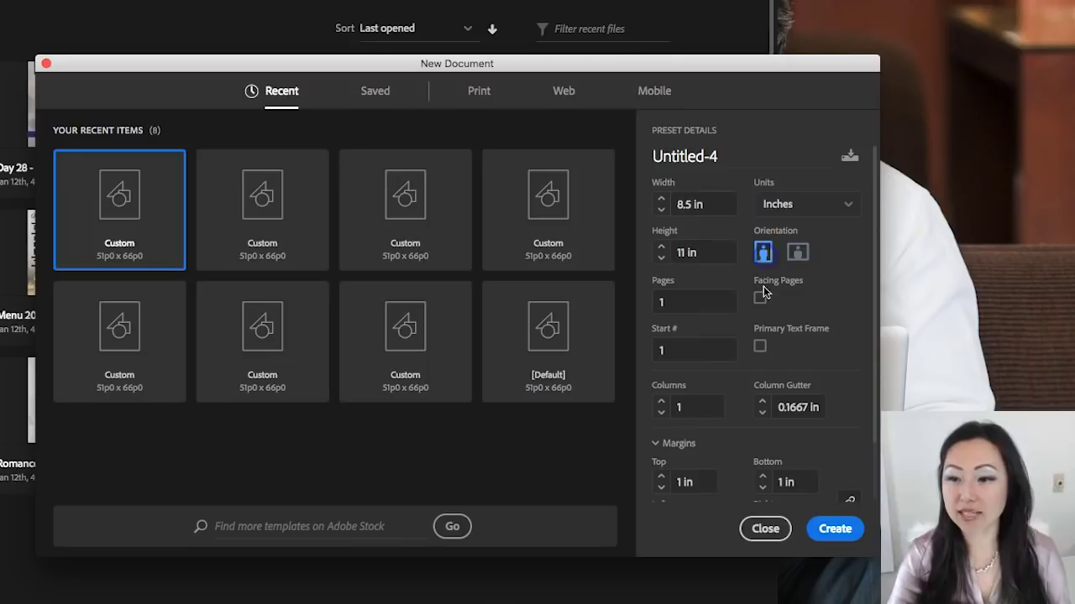
pyautogui.scroll(-2, 764, 332)
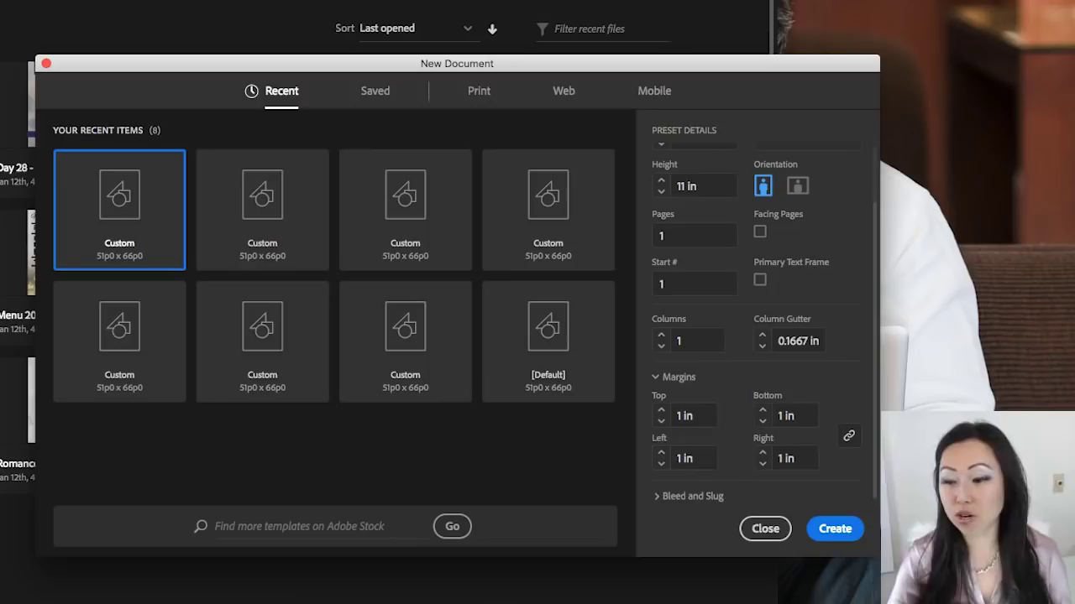
pyautogui.click(838, 532)
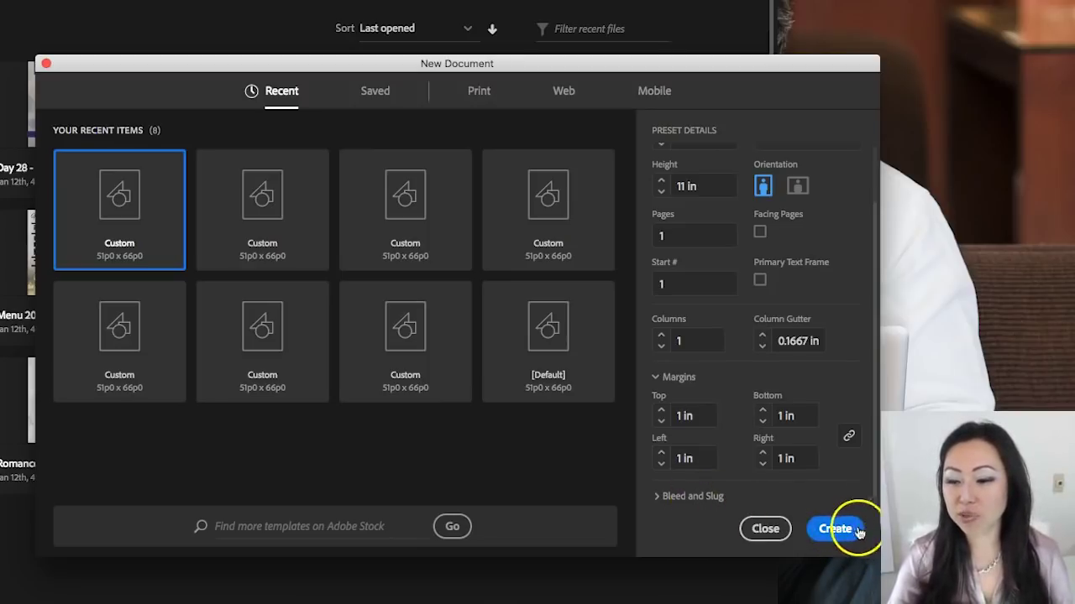
pyautogui.click(850, 529)
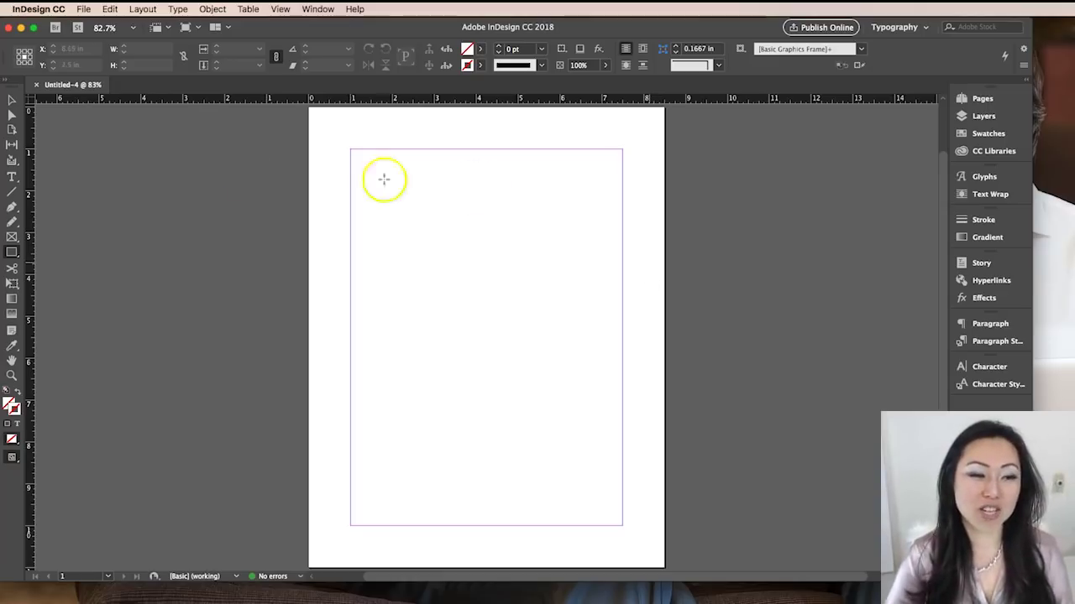
pyautogui.scroll(3, 133, 257)
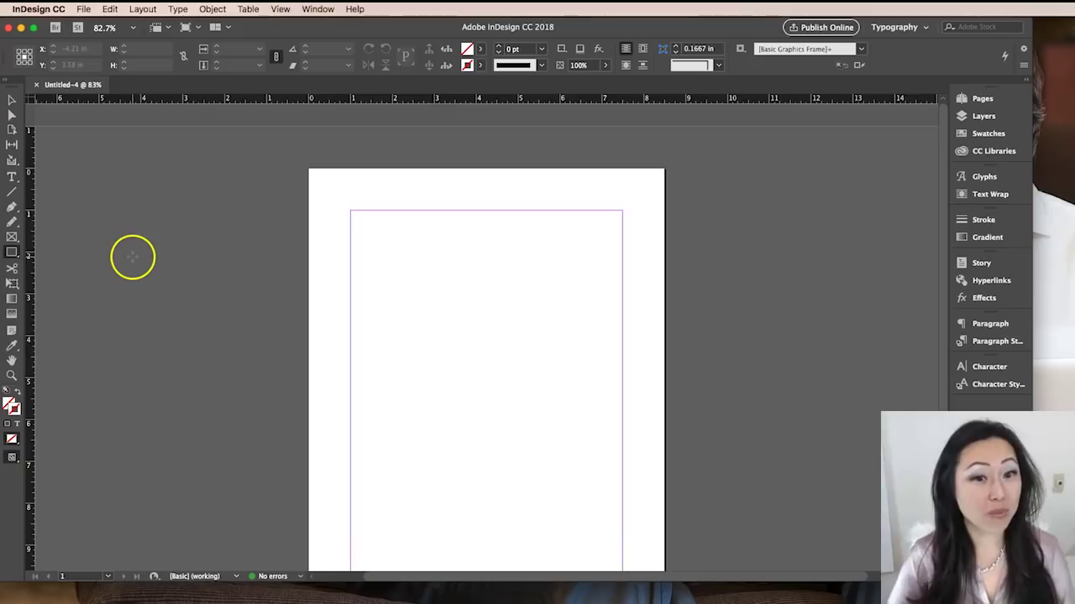
pyautogui.scroll(-4, 133, 257)
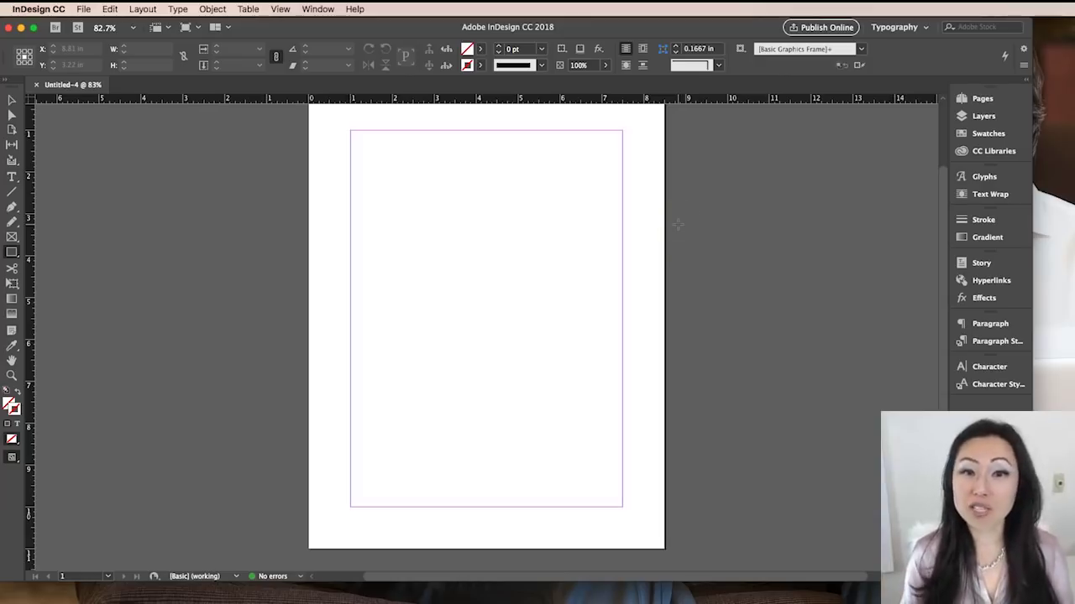
pyautogui.click(317, 9)
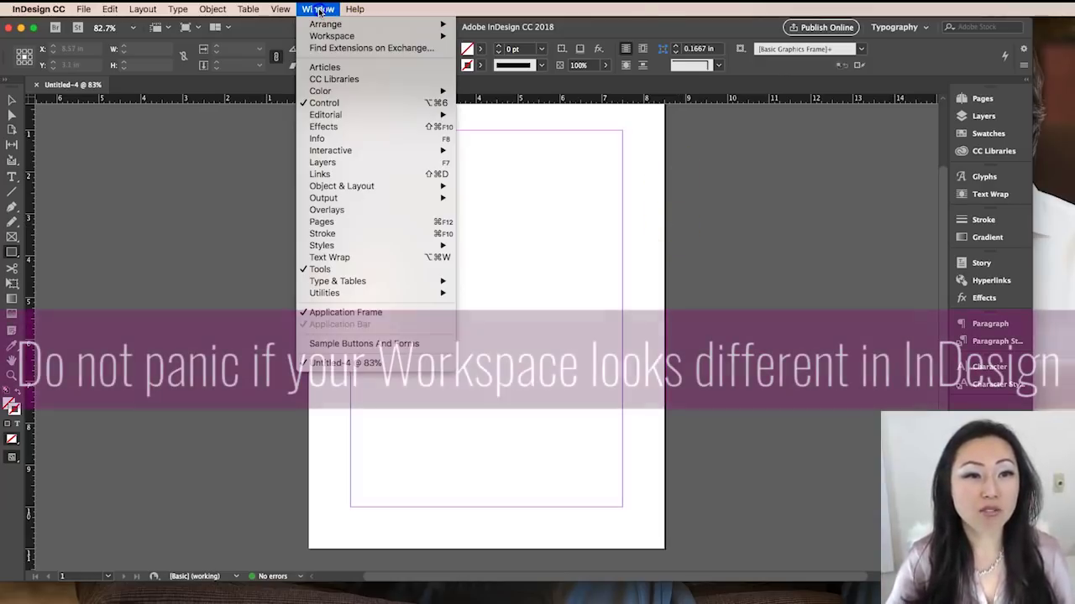
pyautogui.moveTo(326, 37)
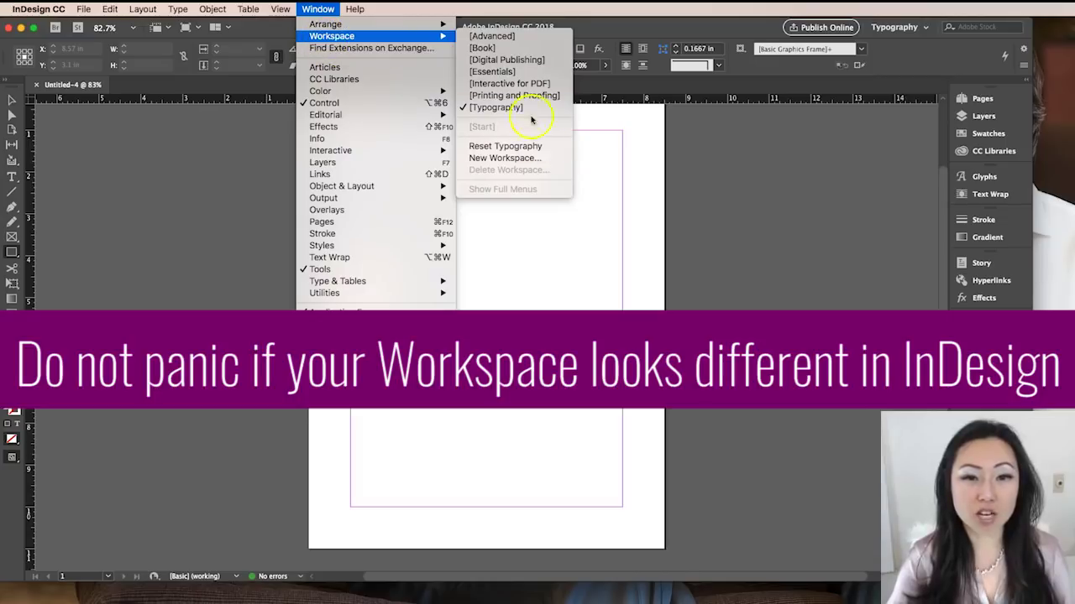
pyautogui.moveTo(419, 36)
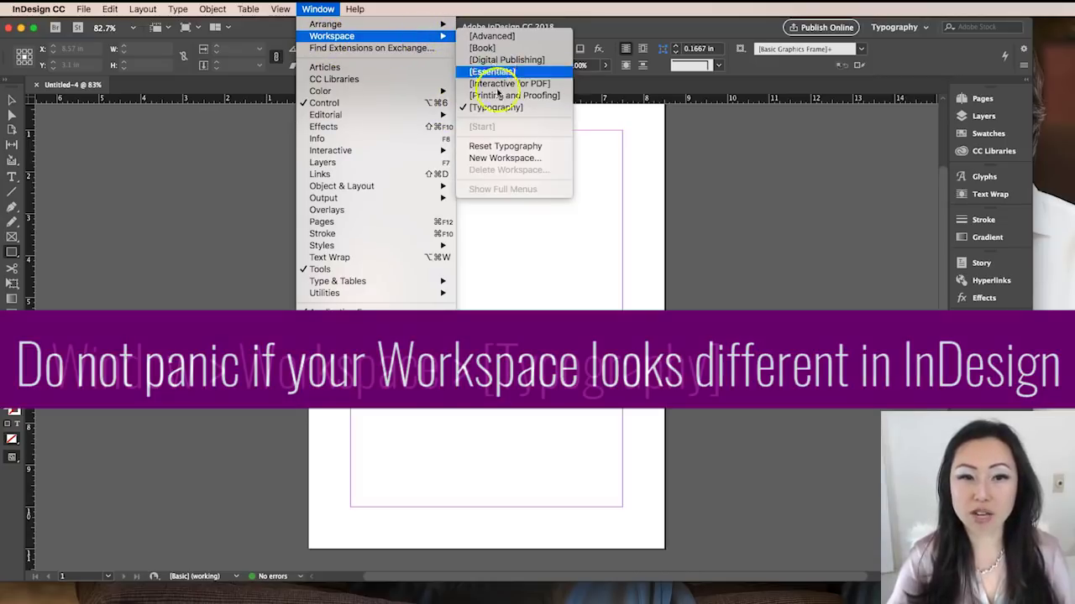
pyautogui.click(809, 188)
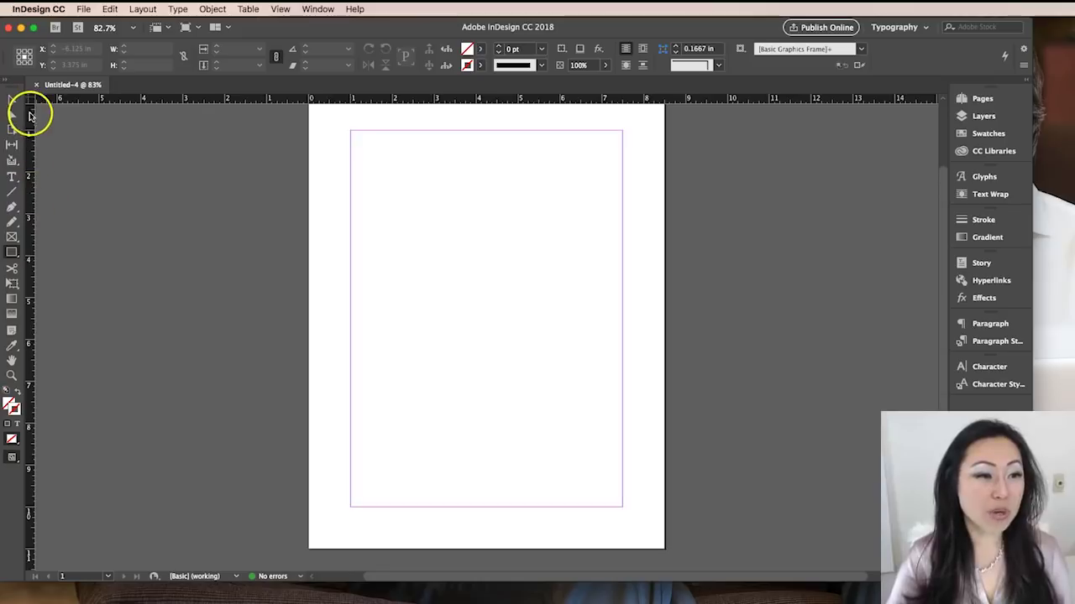
# Draw an empty text frame about 6.5 × 2.625 in across the top of the page.
pyautogui.click(12, 180)
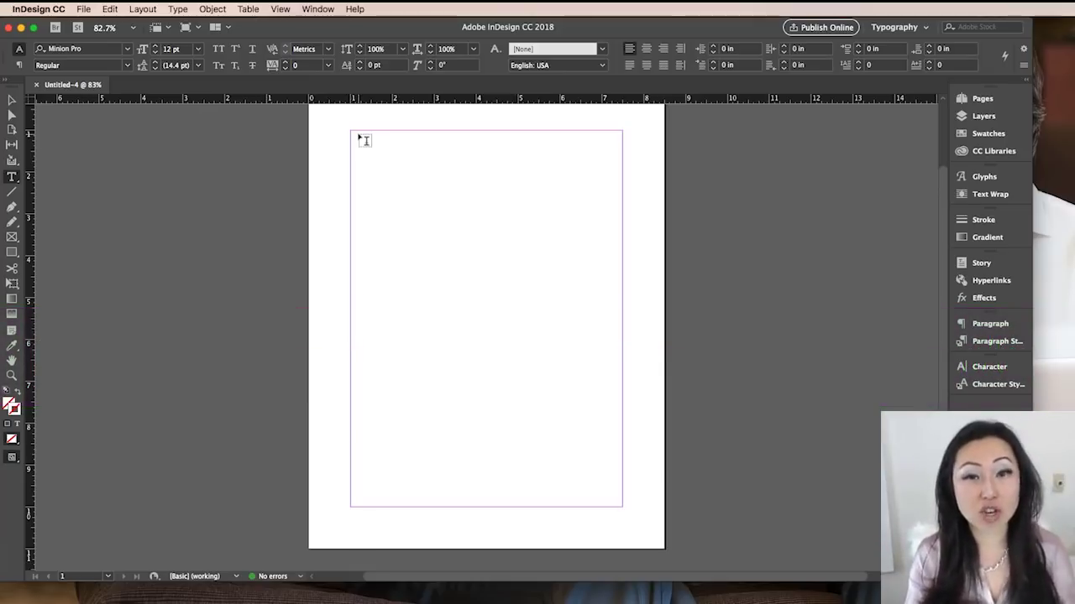
pyautogui.moveTo(363, 141)
pyautogui.mouseDown()
pyautogui.moveTo(353, 144)
pyautogui.moveTo(444, 198)
pyautogui.moveTo(622, 250)
pyautogui.mouseUp()
pyautogui.click(529, 238)
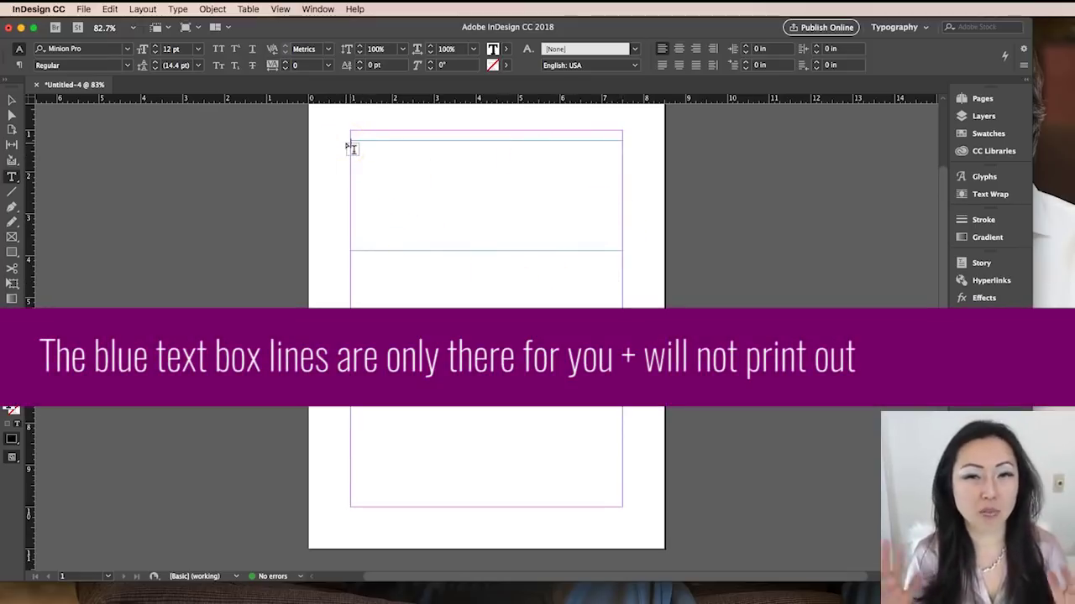
# Select the 'What is your name?' line and set it in the Didot font.
pyautogui.click(190, 173)
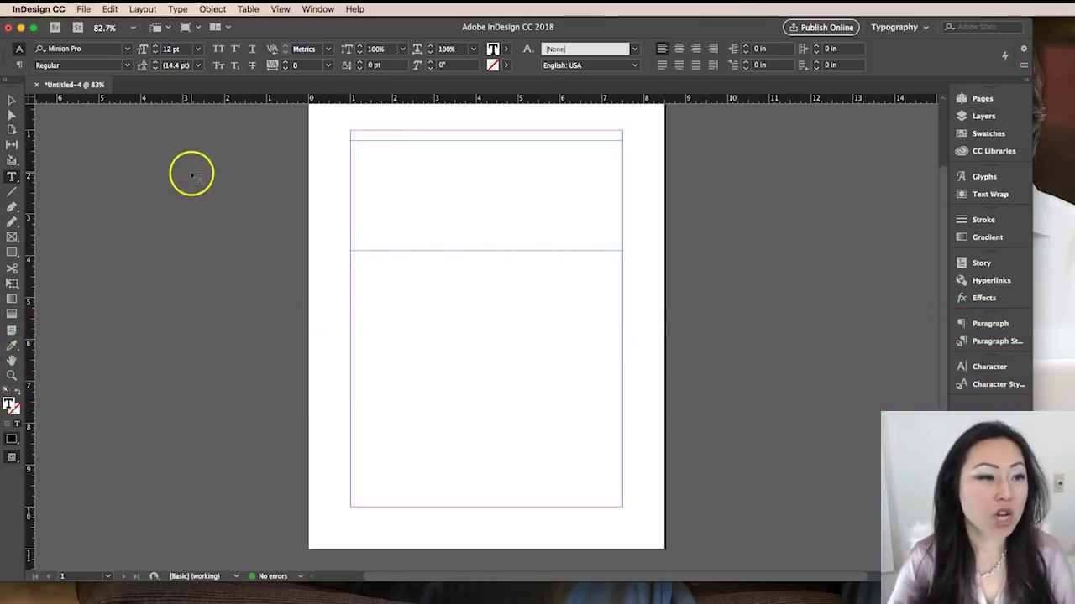
pyautogui.click(445, 163)
pyautogui.click(505, 50)
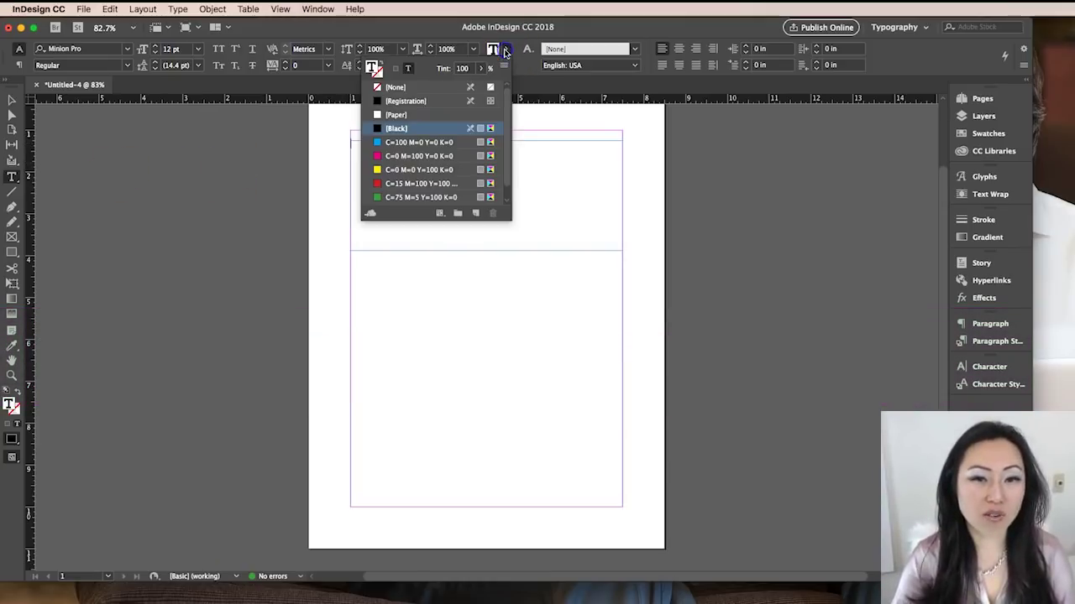
pyautogui.click(508, 51)
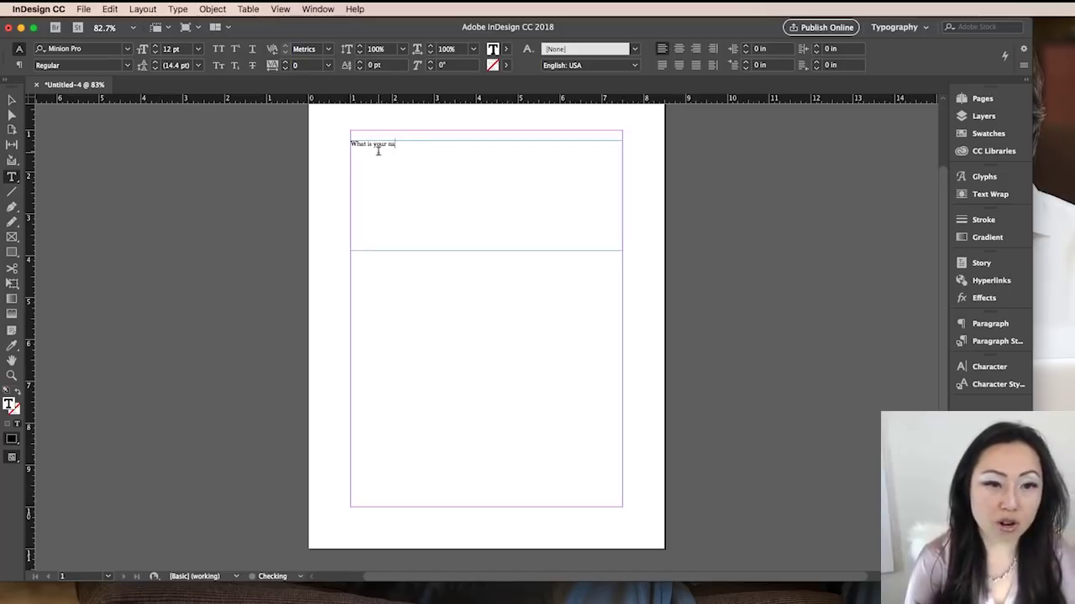
pyautogui.tripleClick(363, 156)
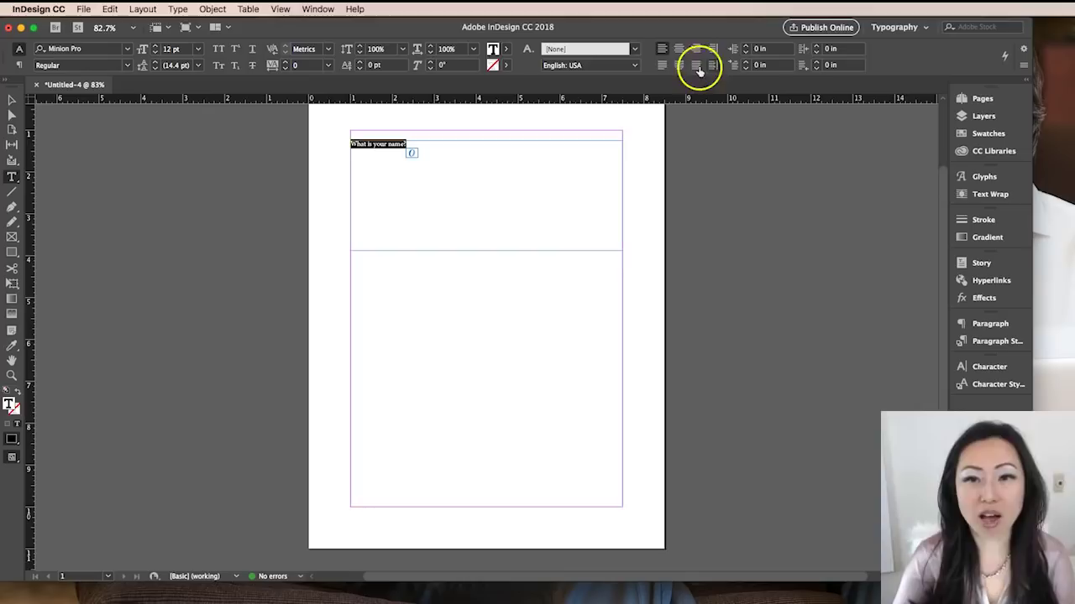
pyautogui.click(127, 50)
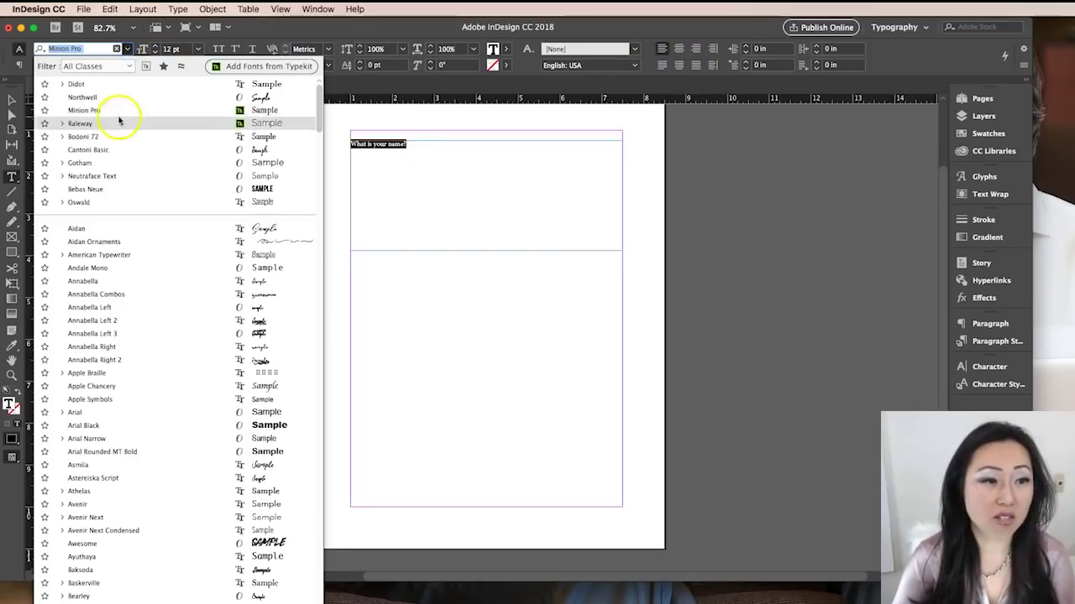
pyautogui.click(112, 84)
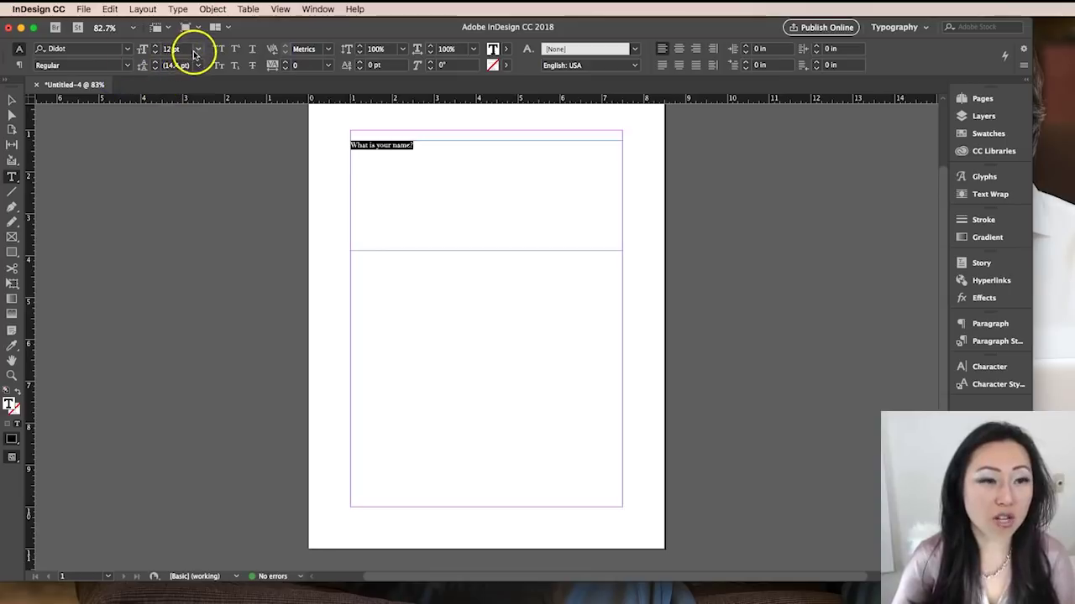
# Change the heading size from 36 to 60 pt, then settle on 45 pt.
pyautogui.click(198, 50)
pyautogui.click(182, 210)
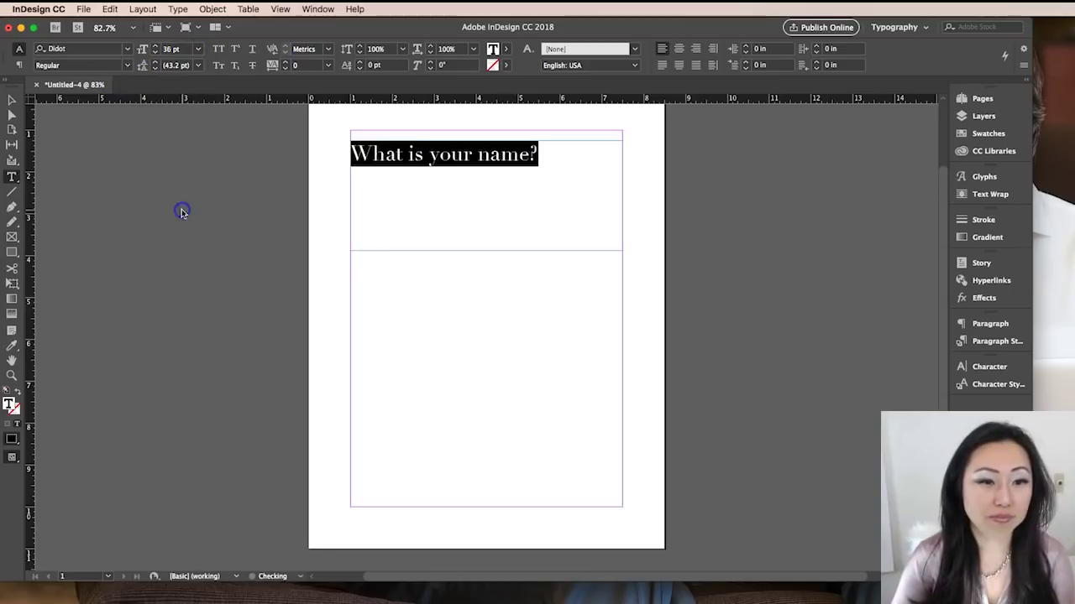
pyautogui.click(199, 49)
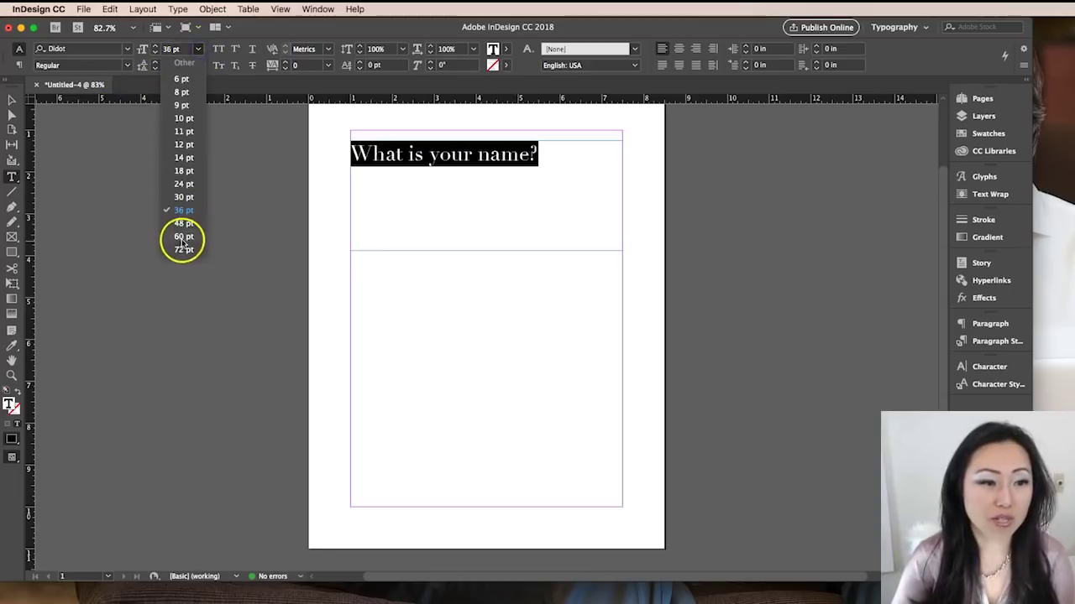
pyautogui.click(182, 241)
pyautogui.click(137, 51)
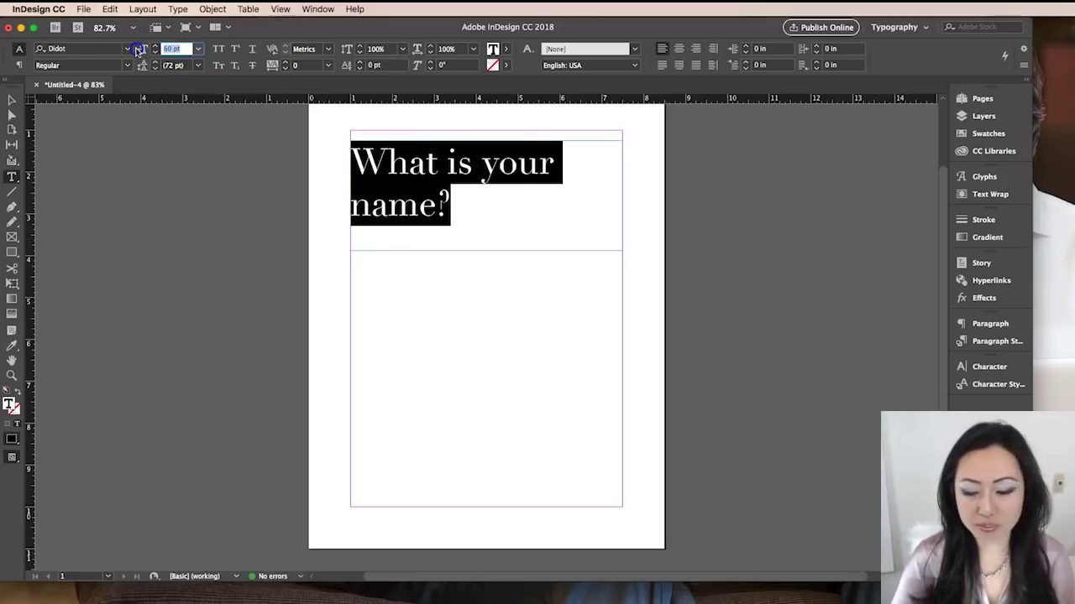
pyautogui.write('45')
pyautogui.press('Return')
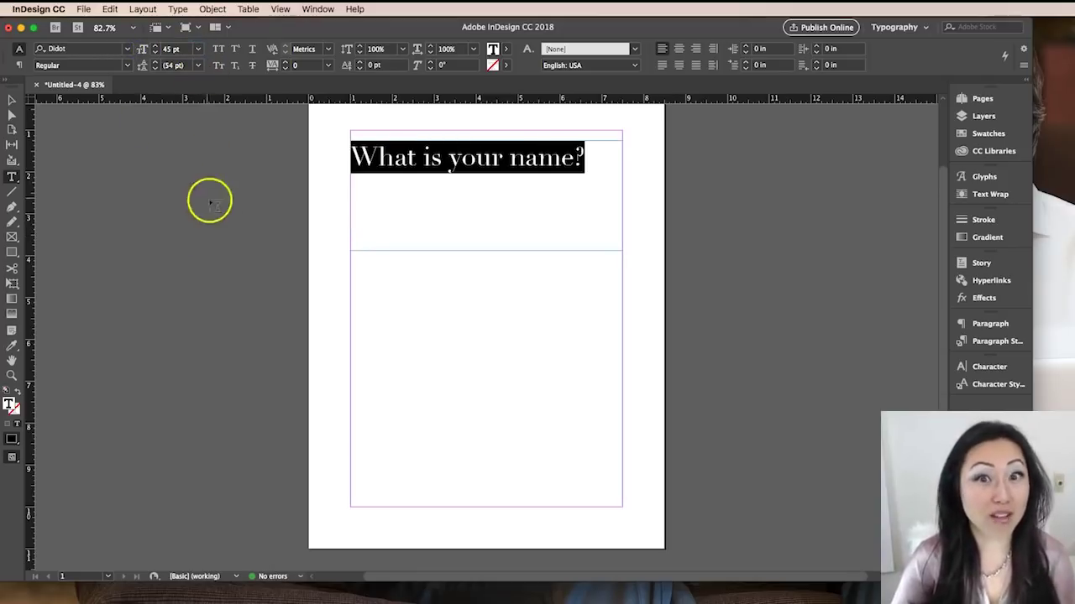
pyautogui.click(462, 232)
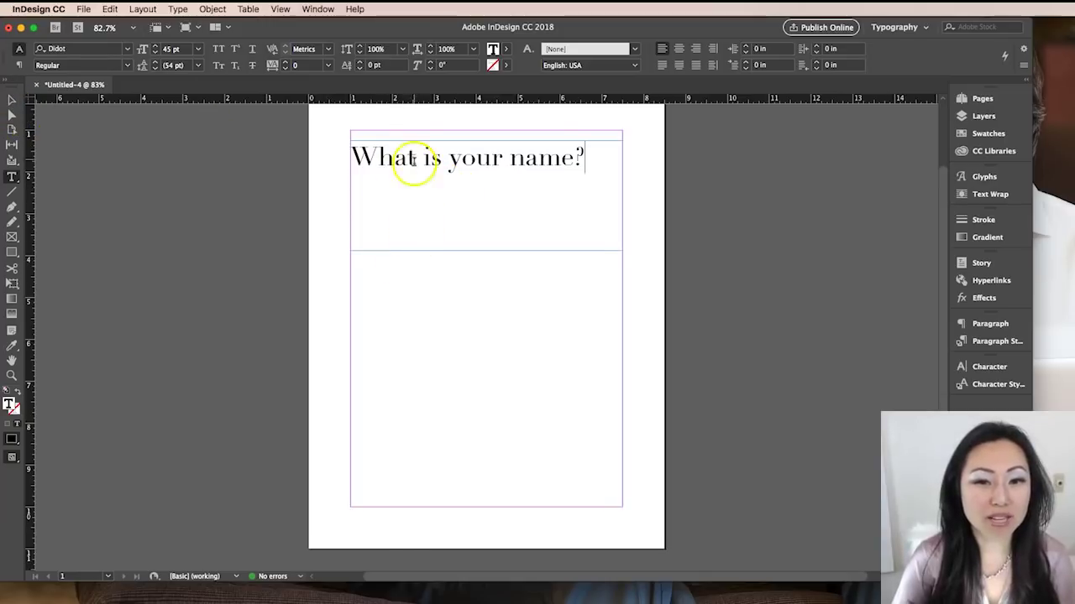
# Reposition the heading frame and tighten it to about 6.35 × 1.08 in around the text.
pyautogui.click(13, 100)
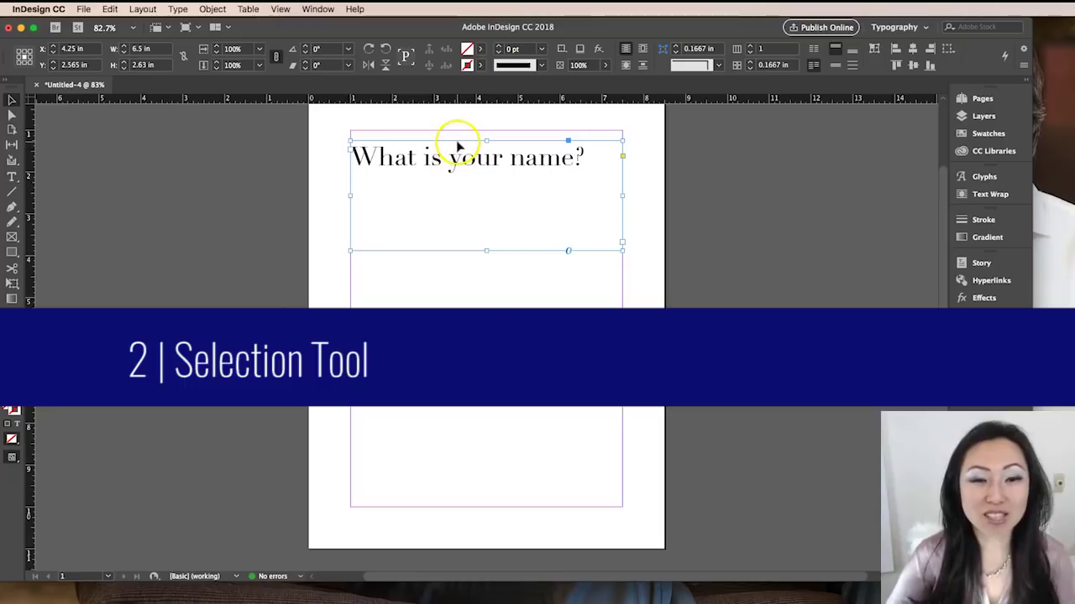
pyautogui.moveTo(458, 150)
pyautogui.mouseDown()
pyautogui.moveTo(462, 298)
pyautogui.moveTo(401, 272)
pyautogui.moveTo(402, 154)
pyautogui.moveTo(538, 156)
pyautogui.moveTo(464, 143)
pyautogui.mouseUp()
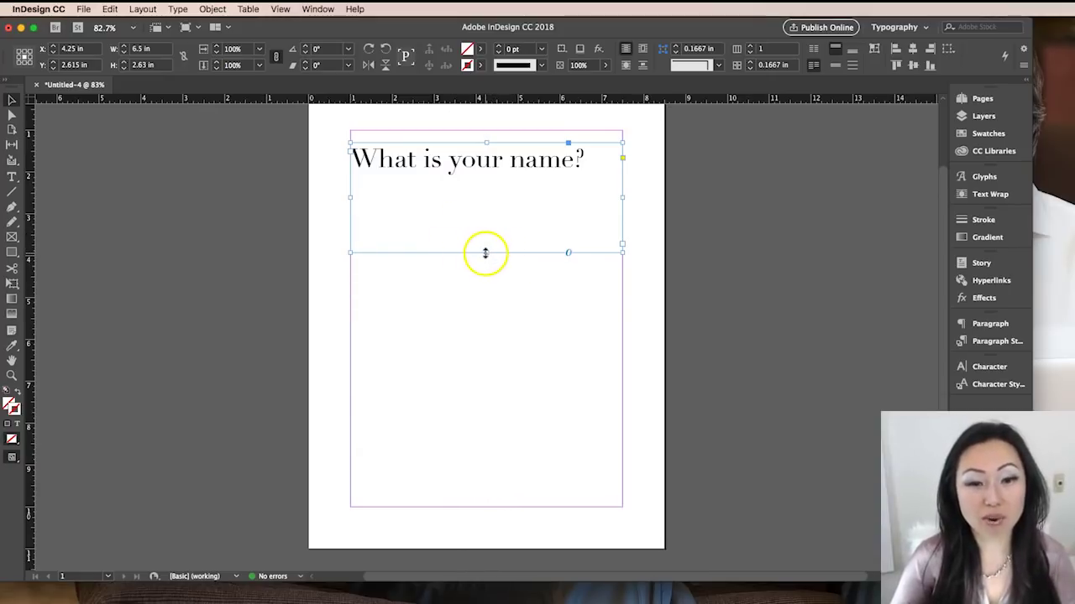
pyautogui.moveTo(487, 253); pyautogui.dragTo(492, 183)
pyautogui.click(21, 601)
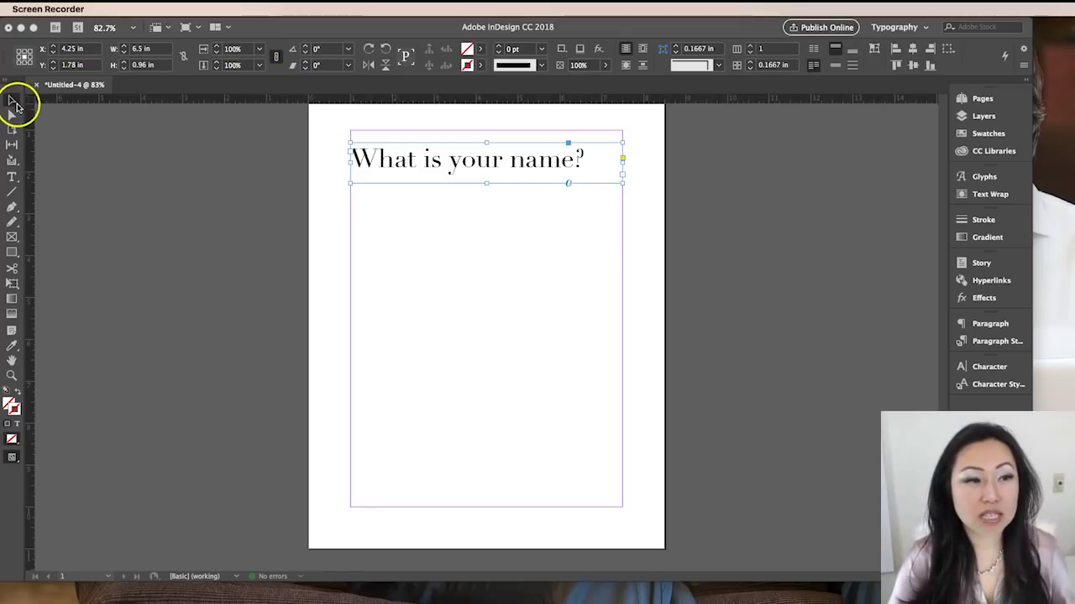
pyautogui.click(15, 103)
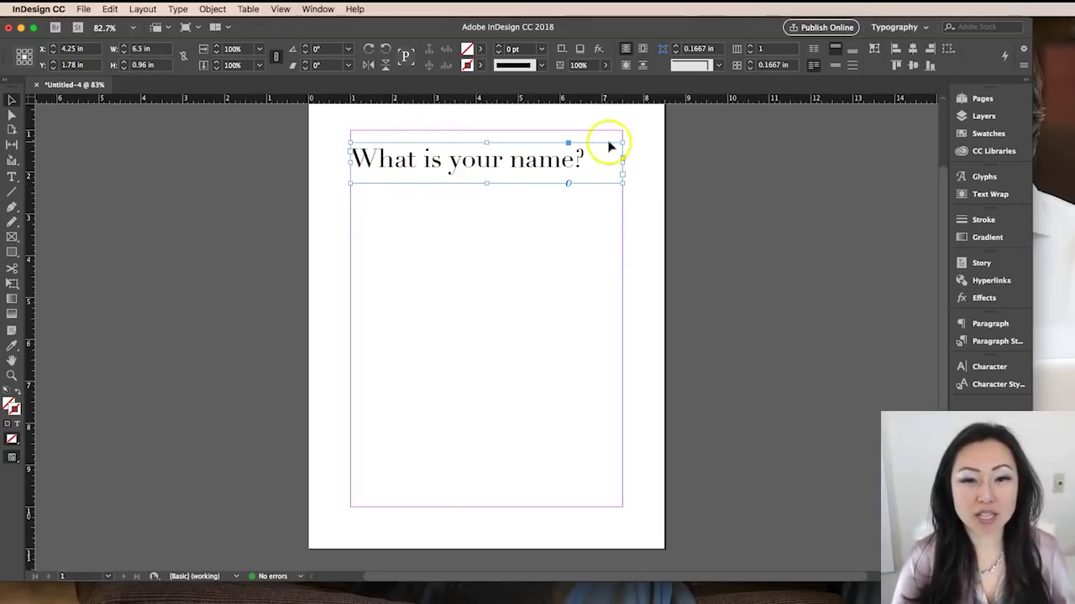
pyautogui.moveTo(623, 143)
pyautogui.mouseDown()
pyautogui.moveTo(569, 170)
pyautogui.moveTo(636, 139)
pyautogui.moveTo(617, 141)
pyautogui.mouseUp()
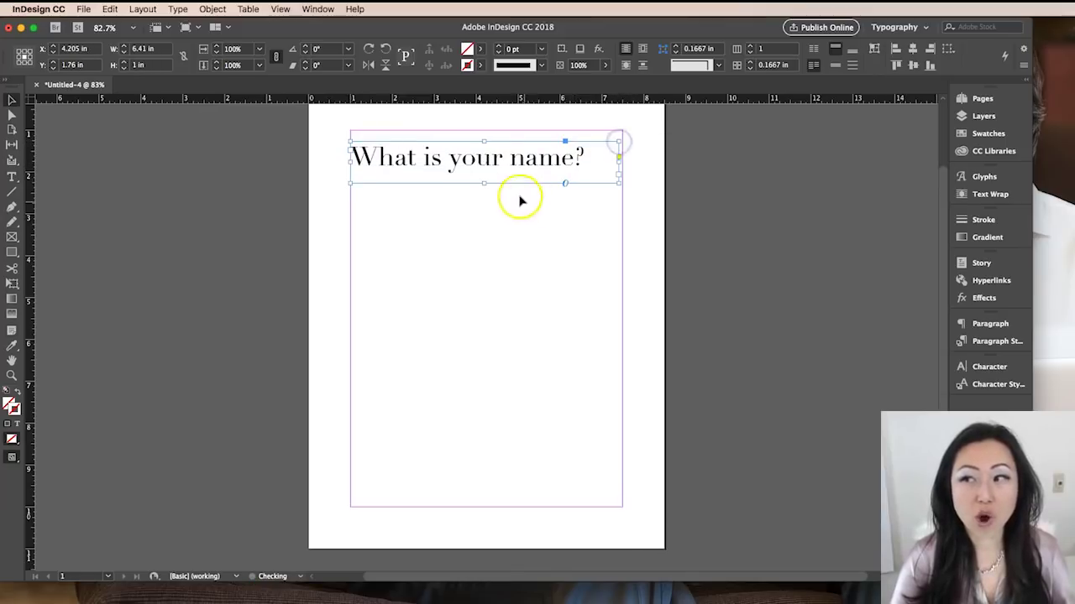
pyautogui.moveTo(484, 188)
pyautogui.mouseDown()
pyautogui.moveTo(487, 230)
pyautogui.moveTo(485, 185)
pyautogui.mouseUp()
pyautogui.moveTo(618, 164); pyautogui.dragTo(617, 161)
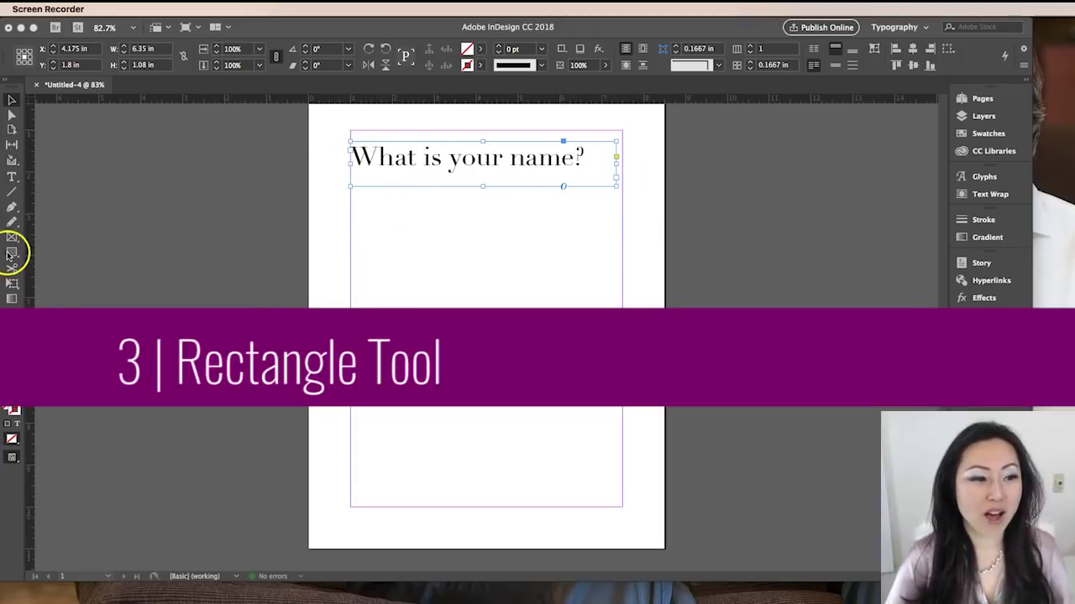
# Draw a rectangle frame about 6.5 × 1.24 in below the heading as the answer box.
pyautogui.click(11, 254)
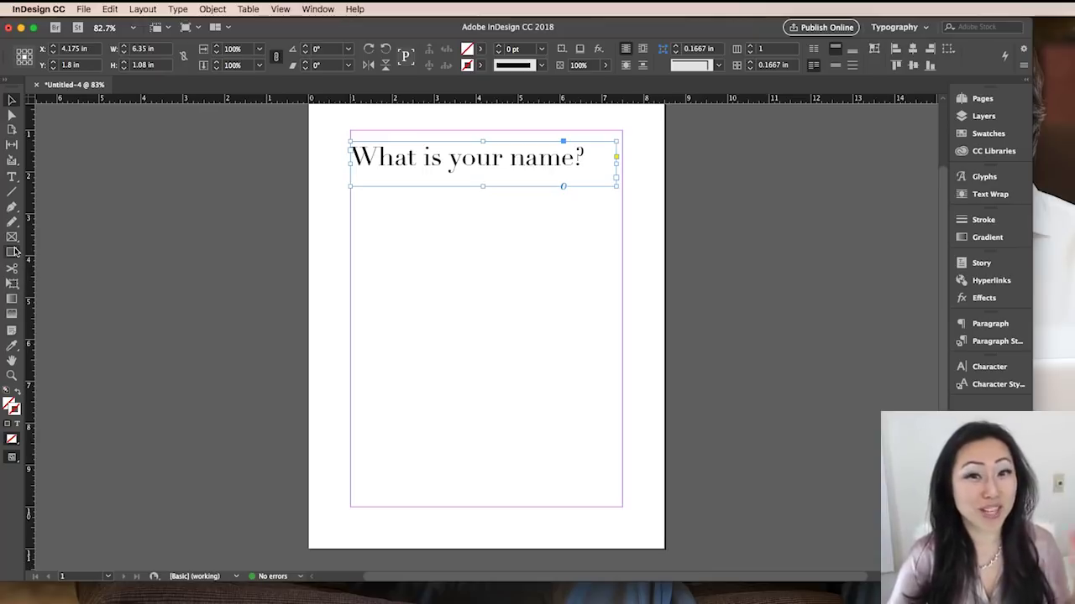
pyautogui.click(13, 254)
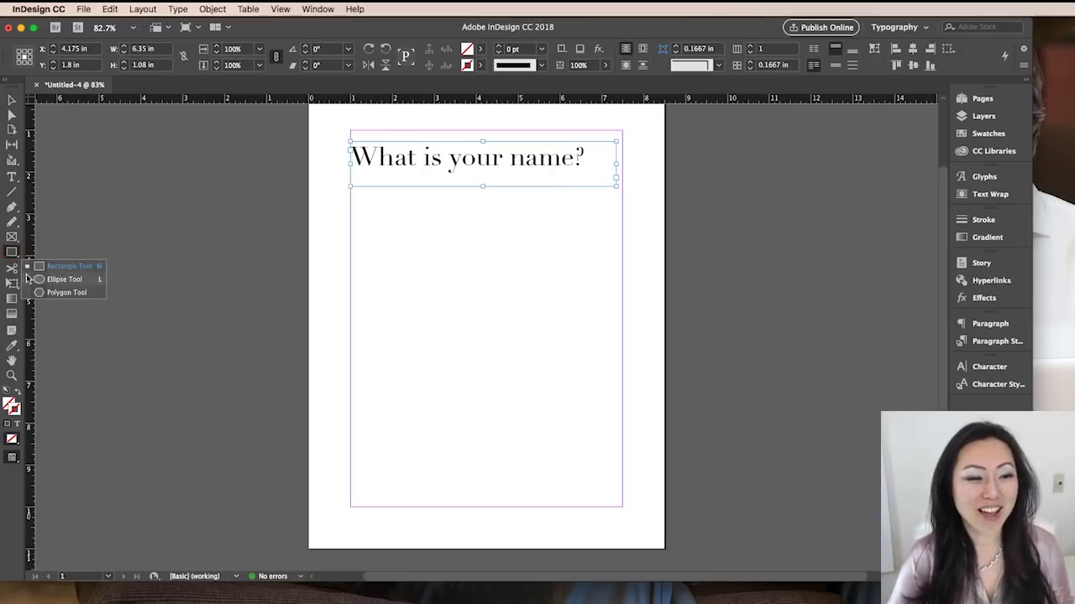
pyautogui.moveTo(27, 277); pyautogui.dragTo(73, 284)
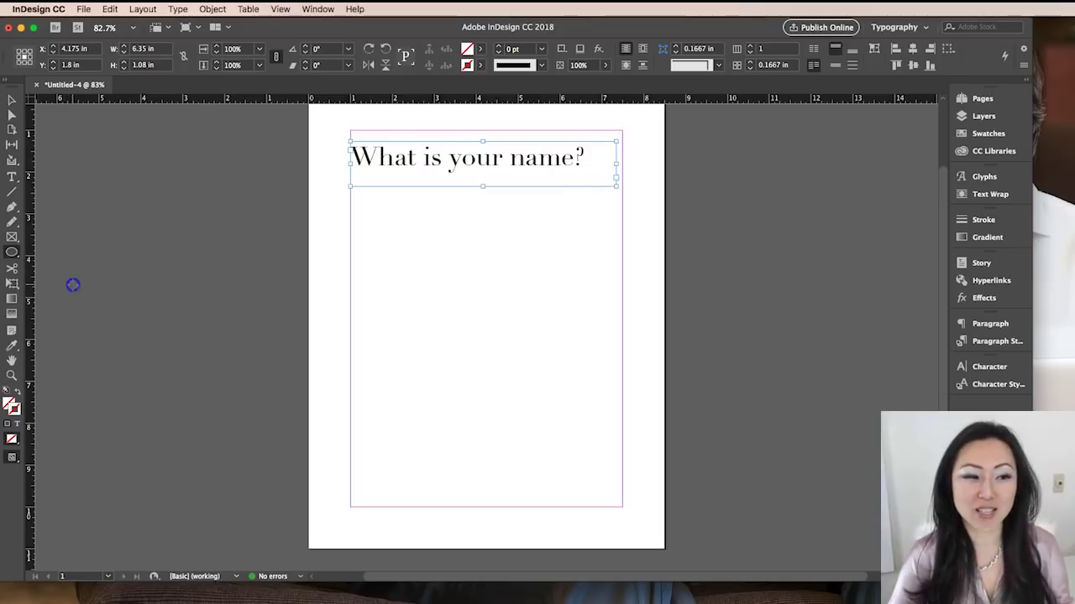
pyautogui.moveTo(12, 254); pyautogui.dragTo(44, 318)
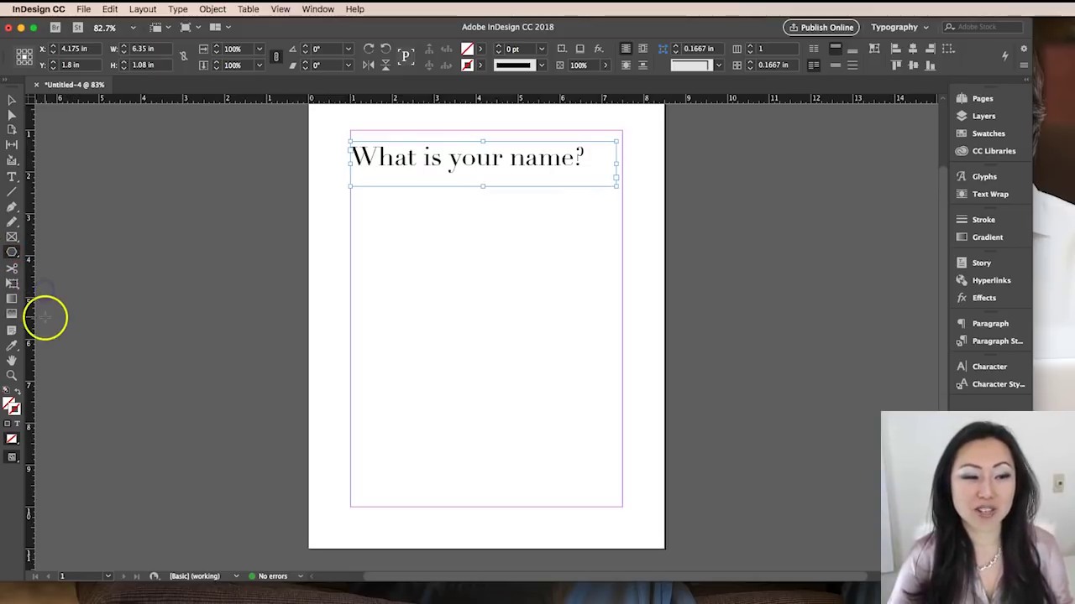
pyautogui.moveTo(13, 252); pyautogui.dragTo(48, 266)
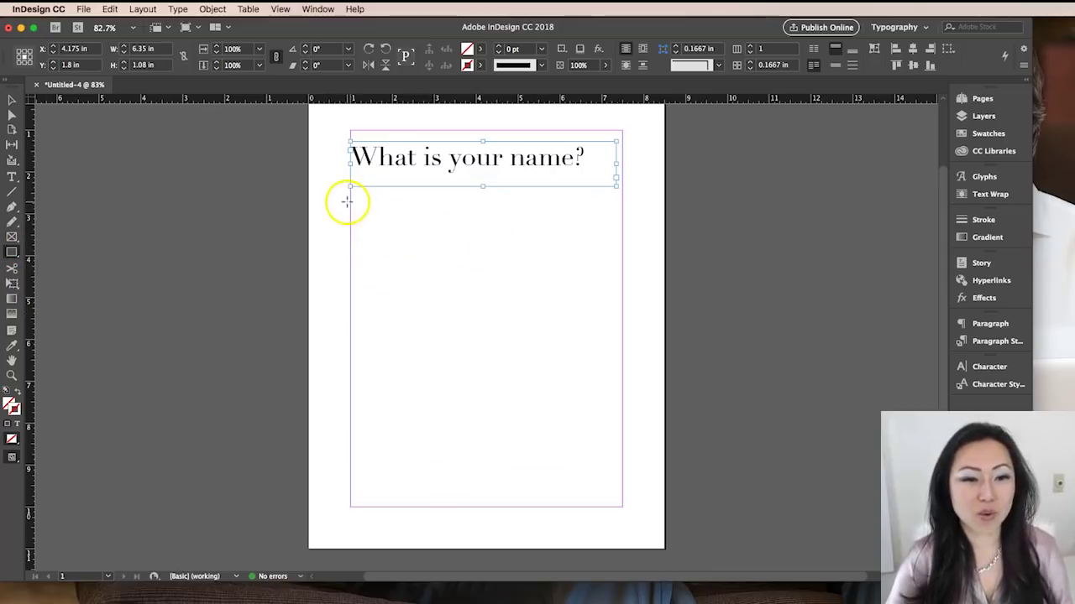
pyautogui.moveTo(351, 202); pyautogui.dragTo(621, 252)
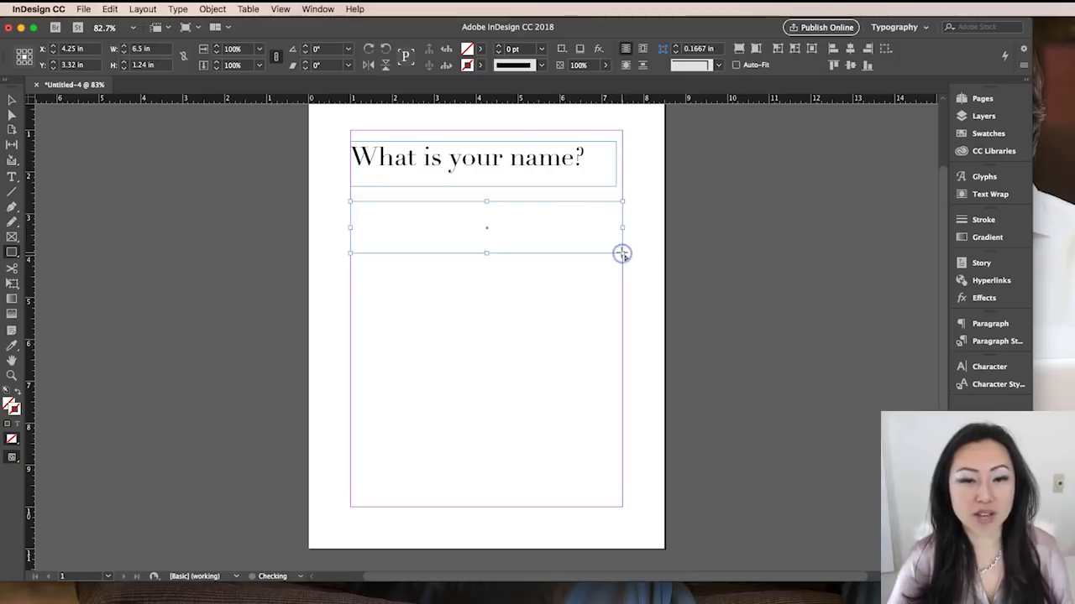
# Give the answer box a [Black] stroke and check the outline.
pyautogui.click(480, 67)
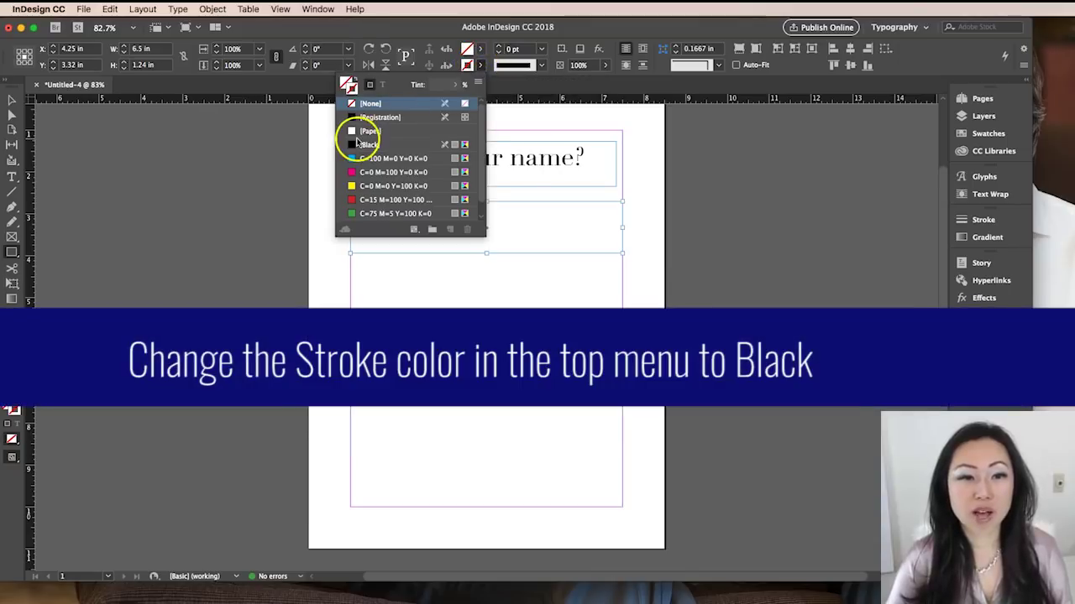
pyautogui.click(374, 144)
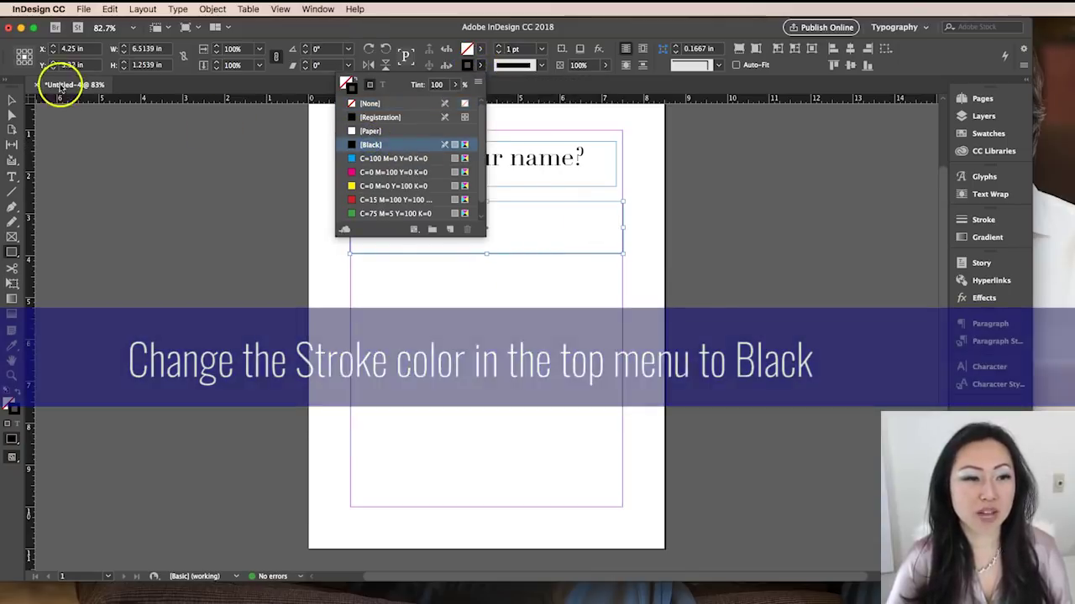
pyautogui.click(11, 101)
pyautogui.click(518, 235)
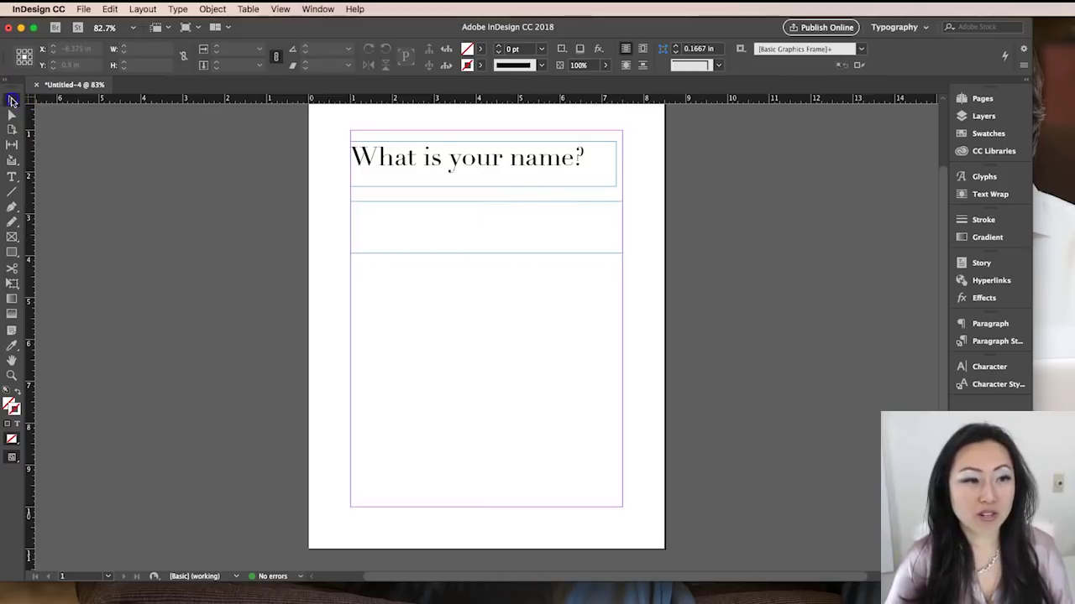
pyautogui.click(540, 254)
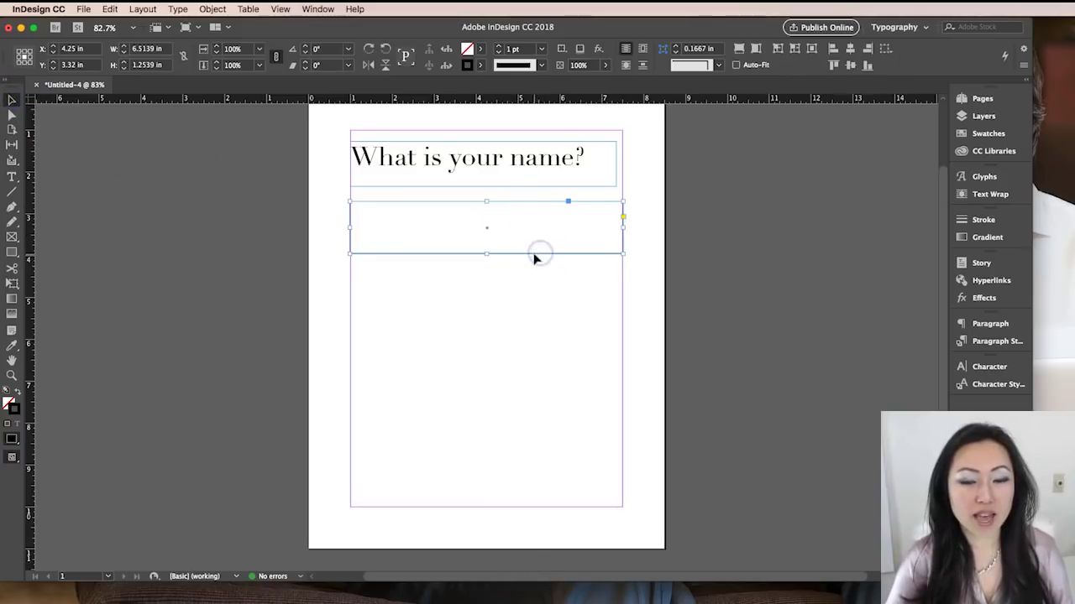
pyautogui.click(531, 230)
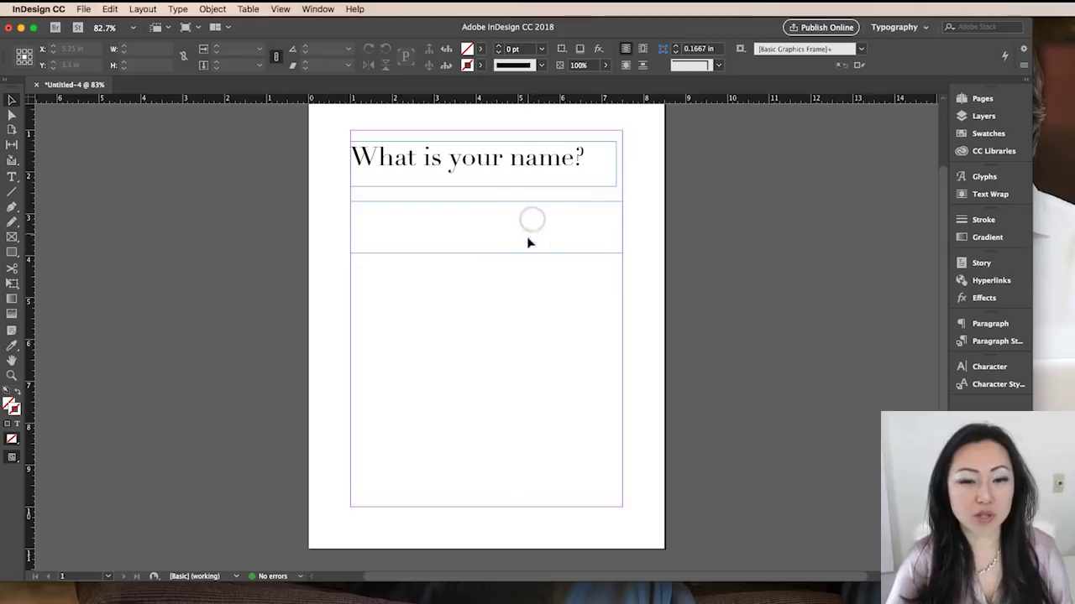
pyautogui.click(528, 254)
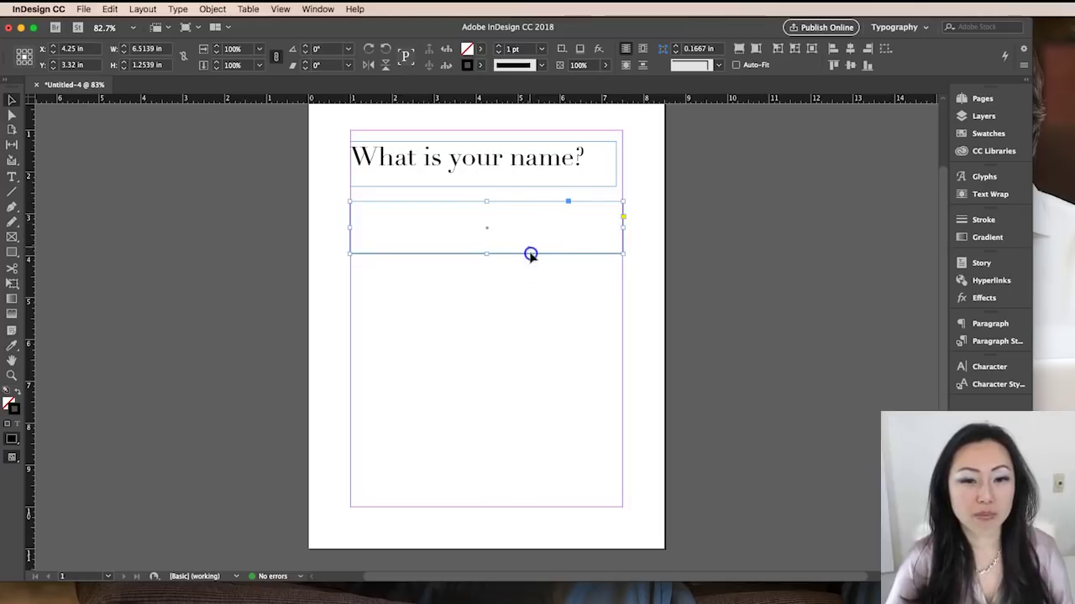
pyautogui.press('super+shift+a')
# Move the answer box up directly beneath the heading.
pyautogui.click(551, 254)
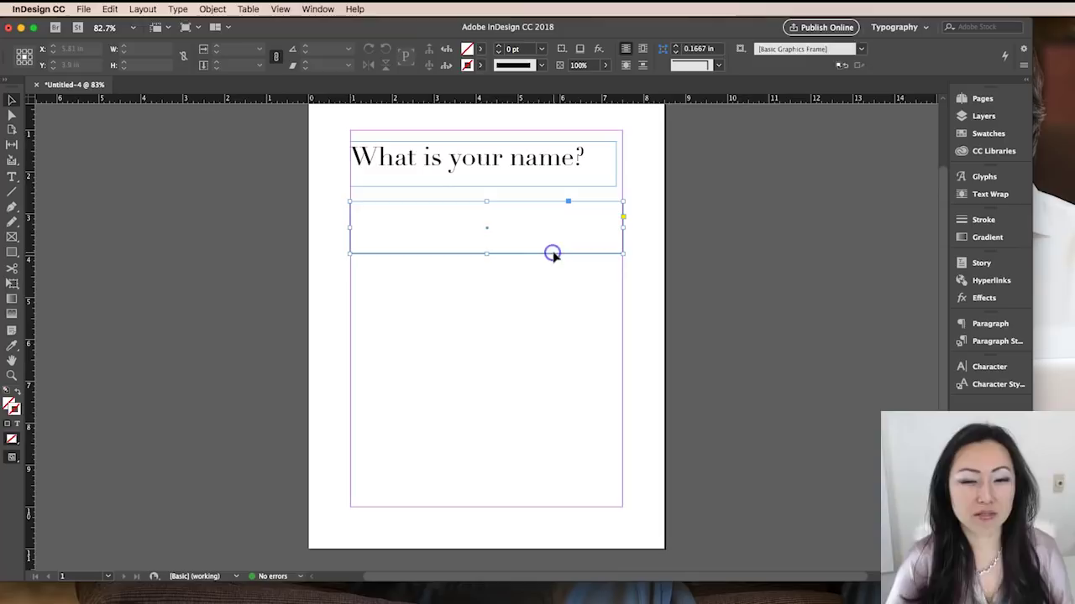
pyautogui.moveTo(554, 252); pyautogui.dragTo(554, 229)
pyautogui.click(552, 281)
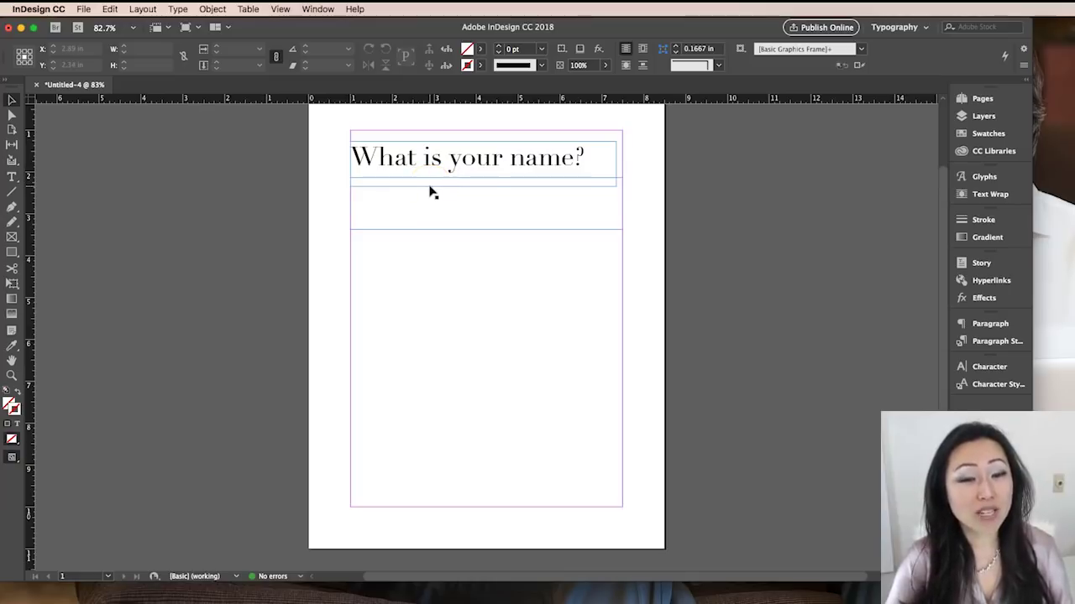
pyautogui.click(421, 230)
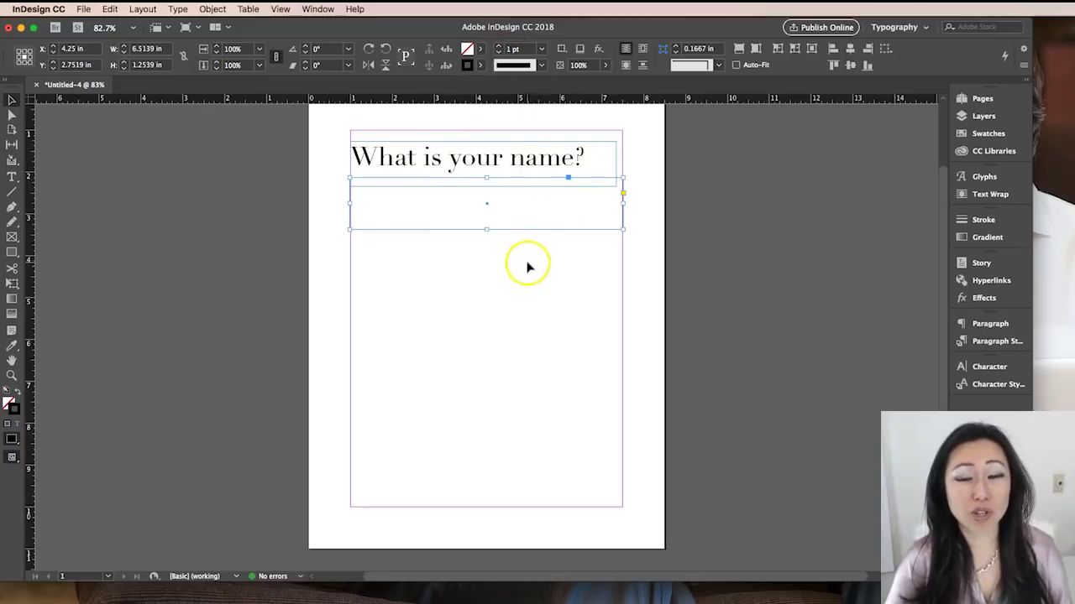
pyautogui.click(487, 311)
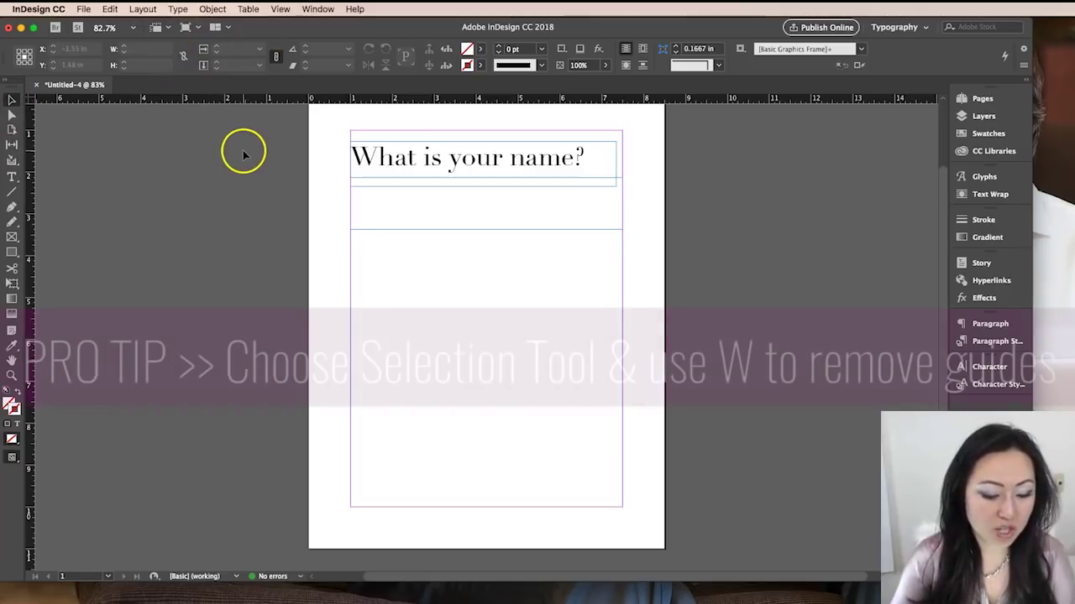
pyautogui.press('w')
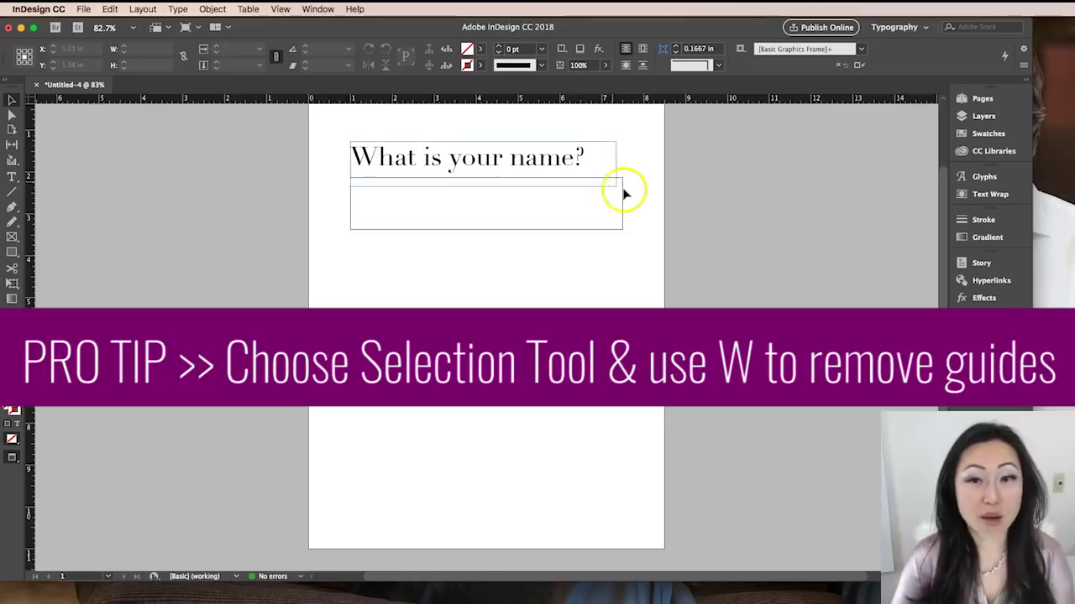
pyautogui.click(480, 154)
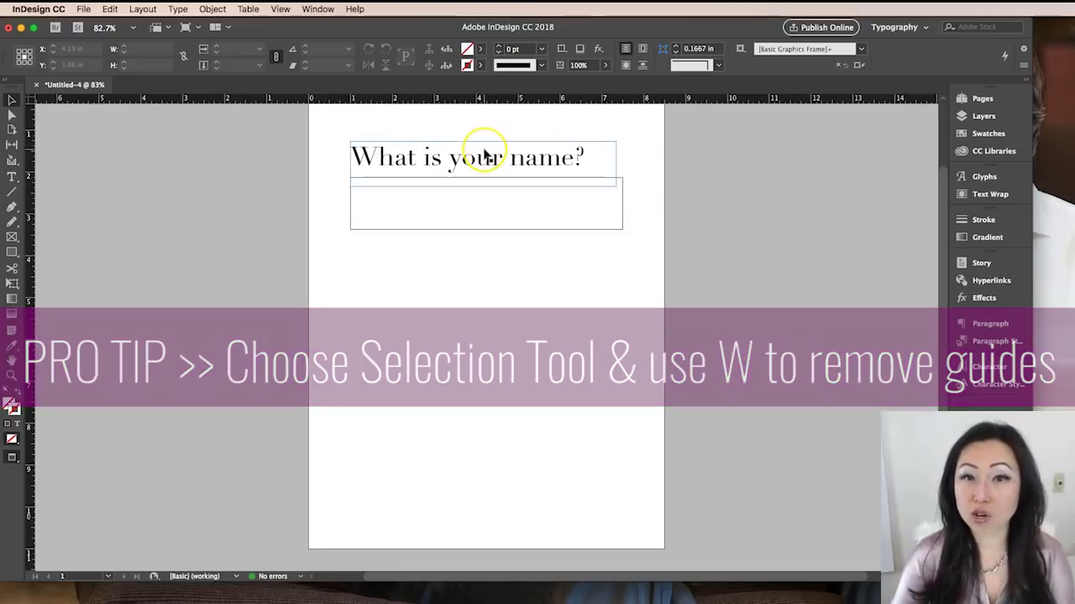
pyautogui.click(686, 439)
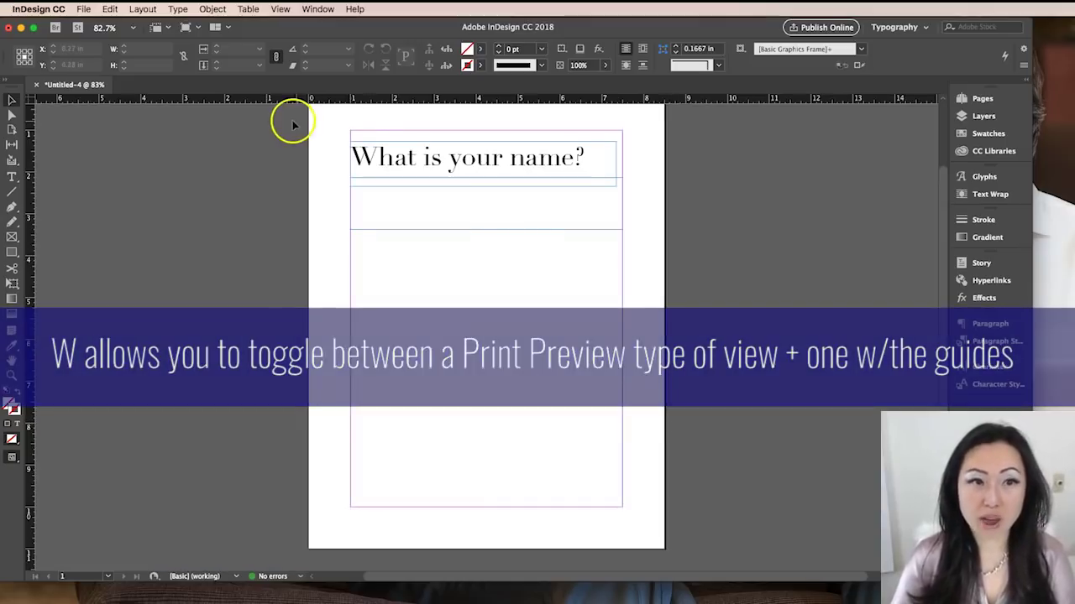
pyautogui.click(314, 8)
pyautogui.moveTo(279, 10)
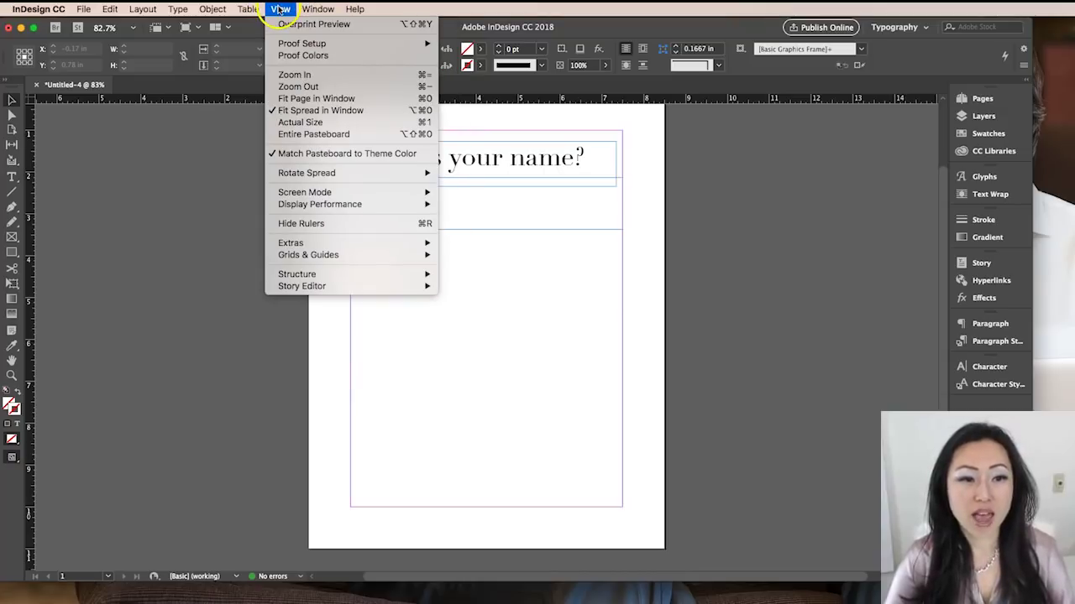
pyautogui.moveTo(309, 197)
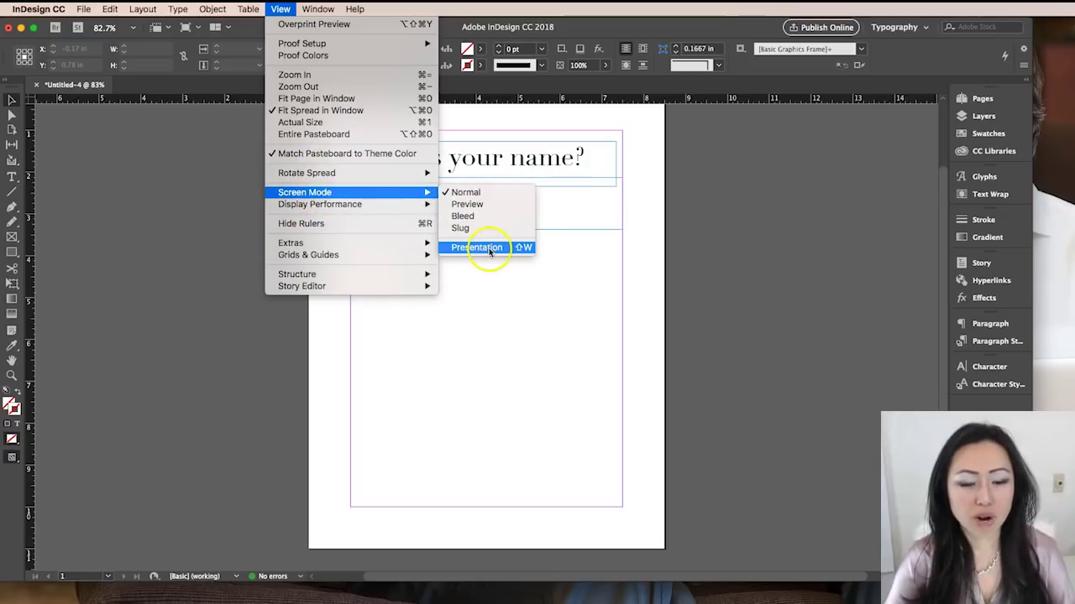
pyautogui.click(490, 250)
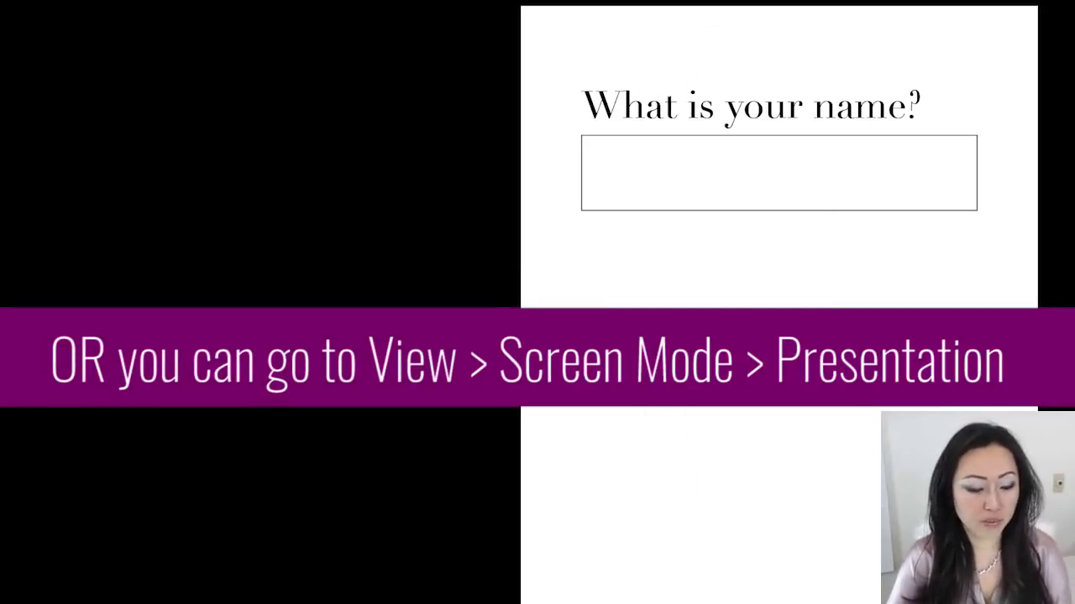
pyautogui.press('Escape')
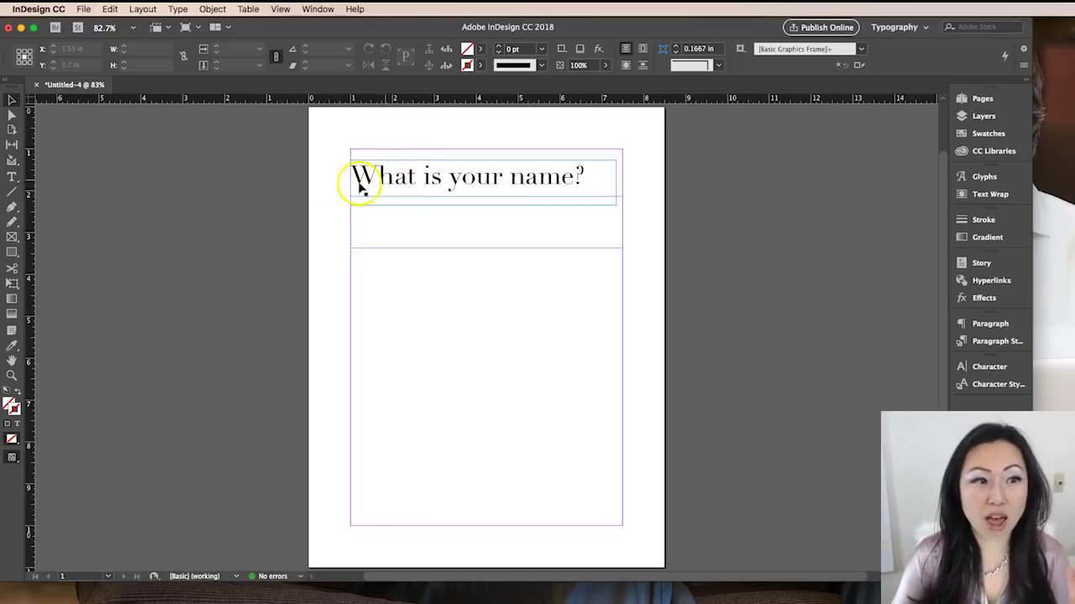
# Load Rose-Gold-Wide-Logo.png from the Desktop with File > Place.
pyautogui.click(10, 99)
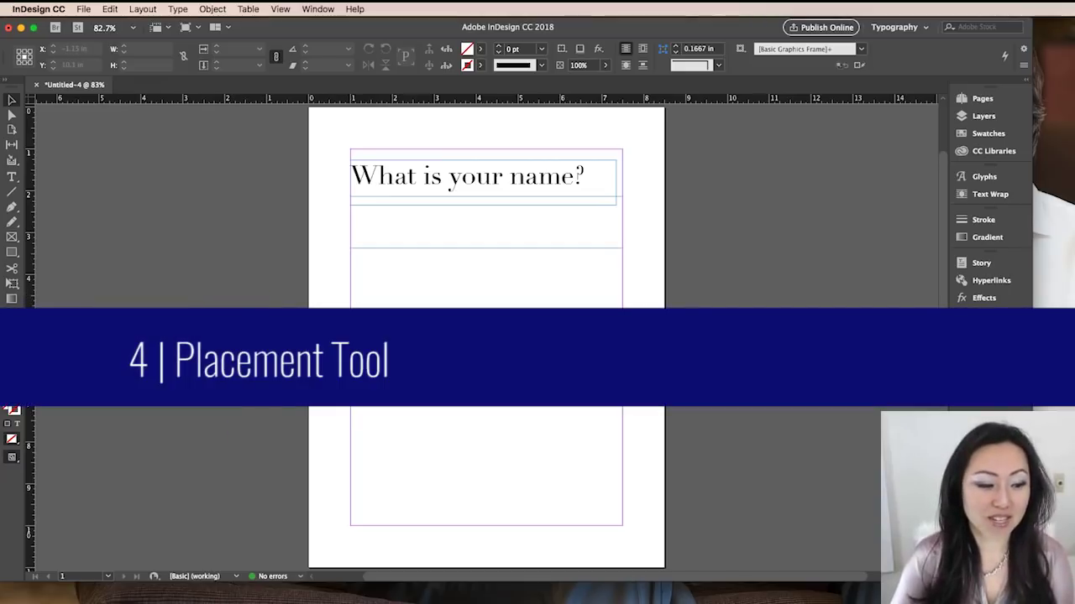
pyautogui.click(92, 48)
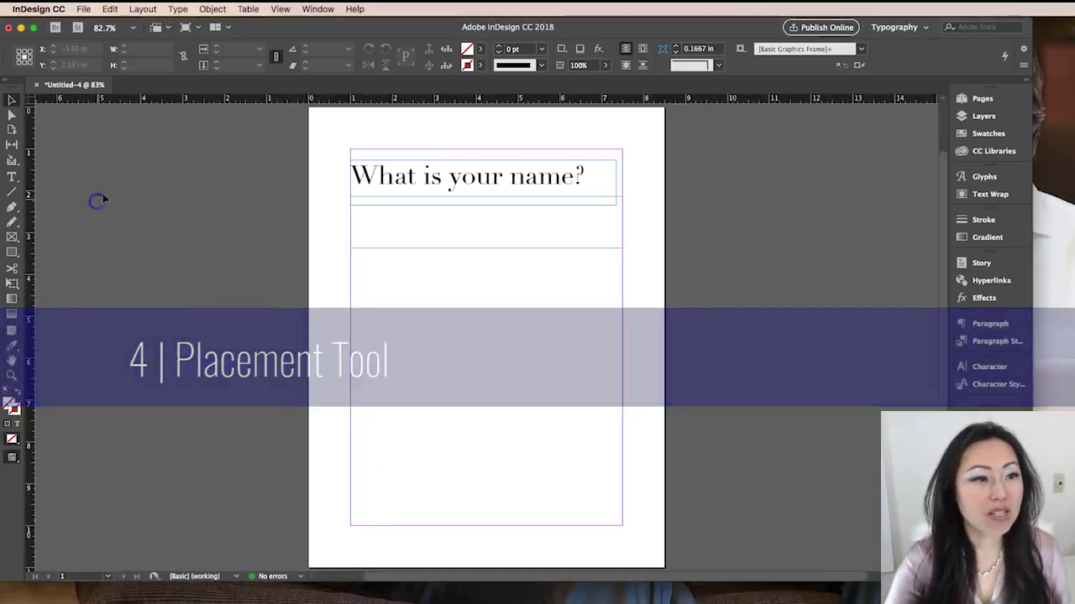
pyautogui.click(83, 9)
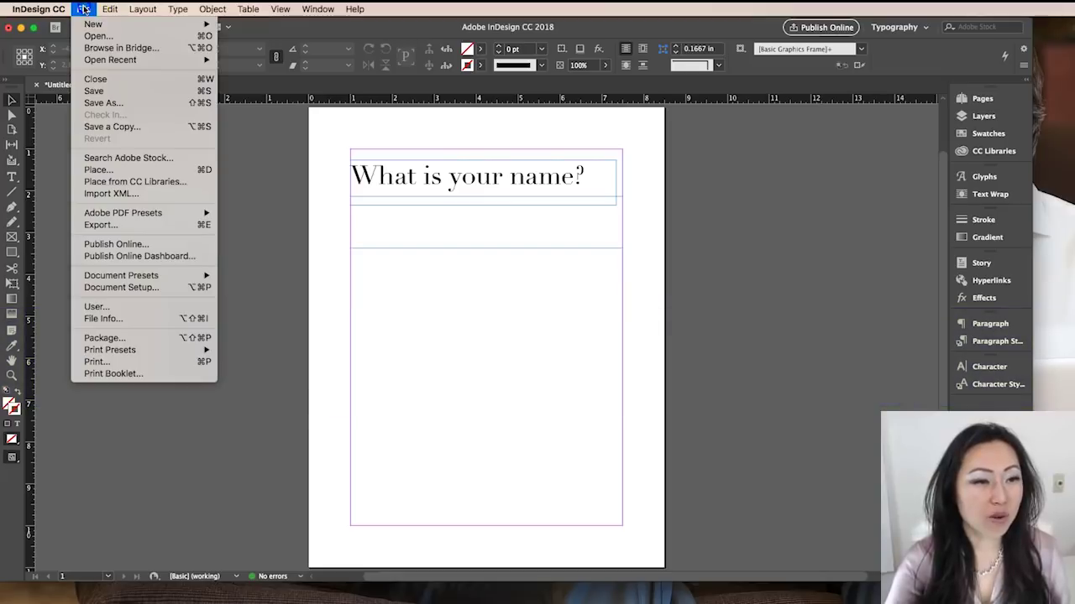
pyautogui.click(117, 170)
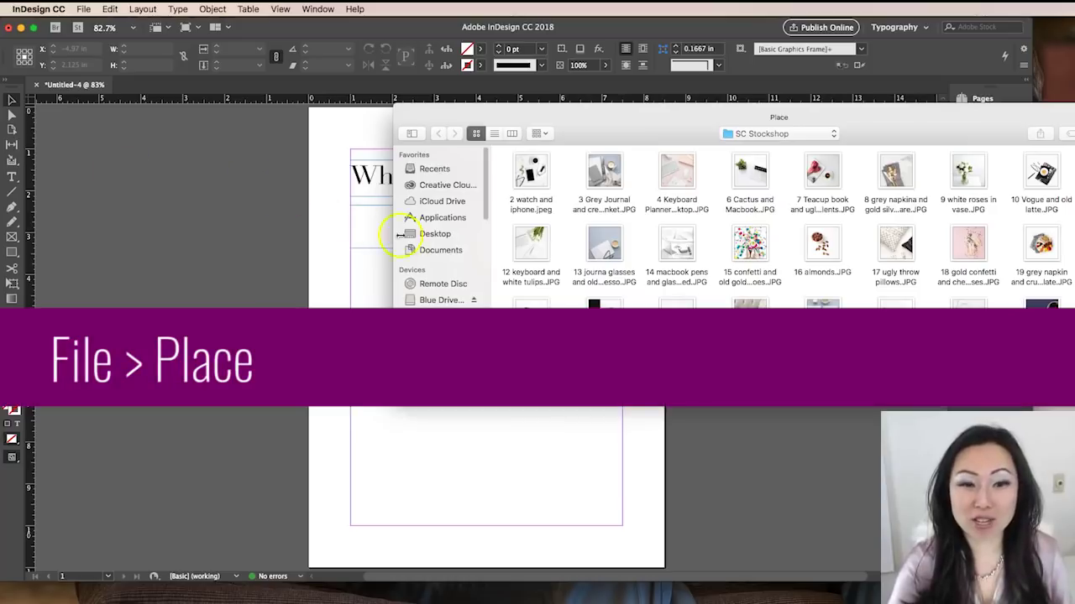
pyautogui.click(446, 236)
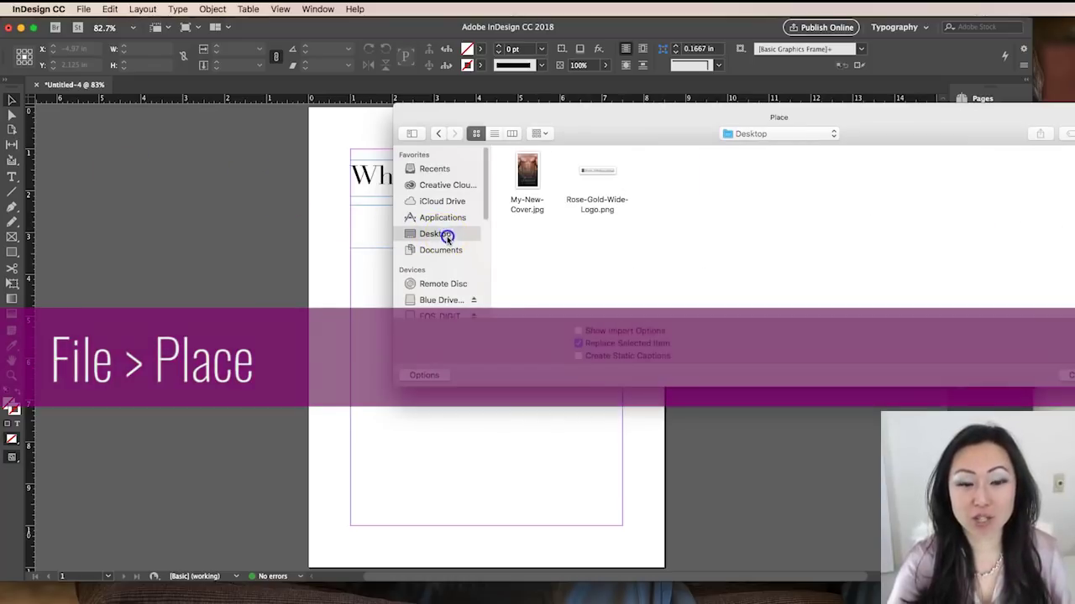
pyautogui.click(601, 176)
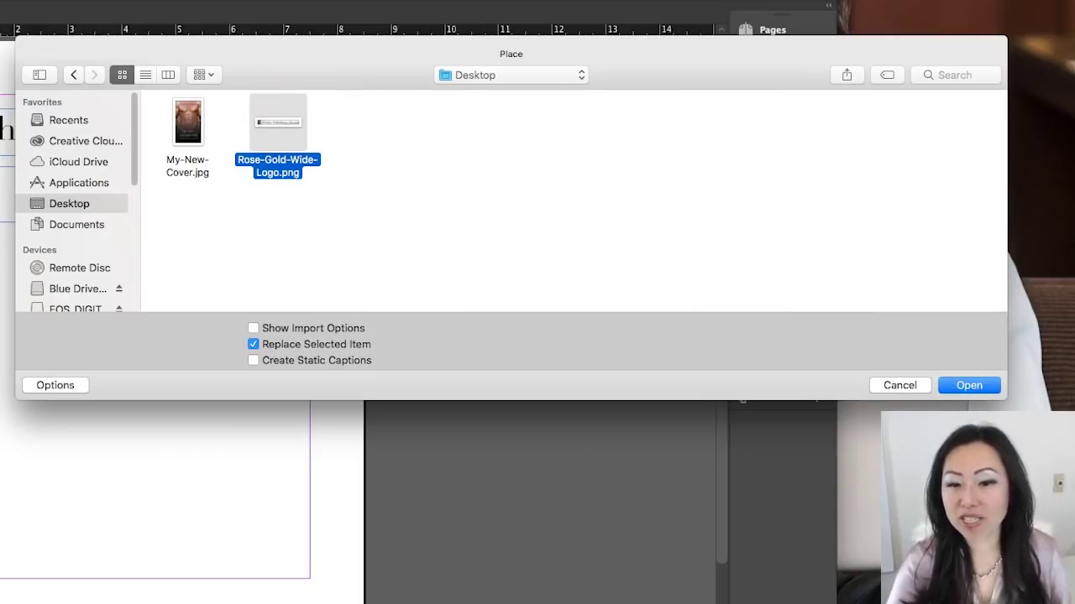
pyautogui.click(968, 386)
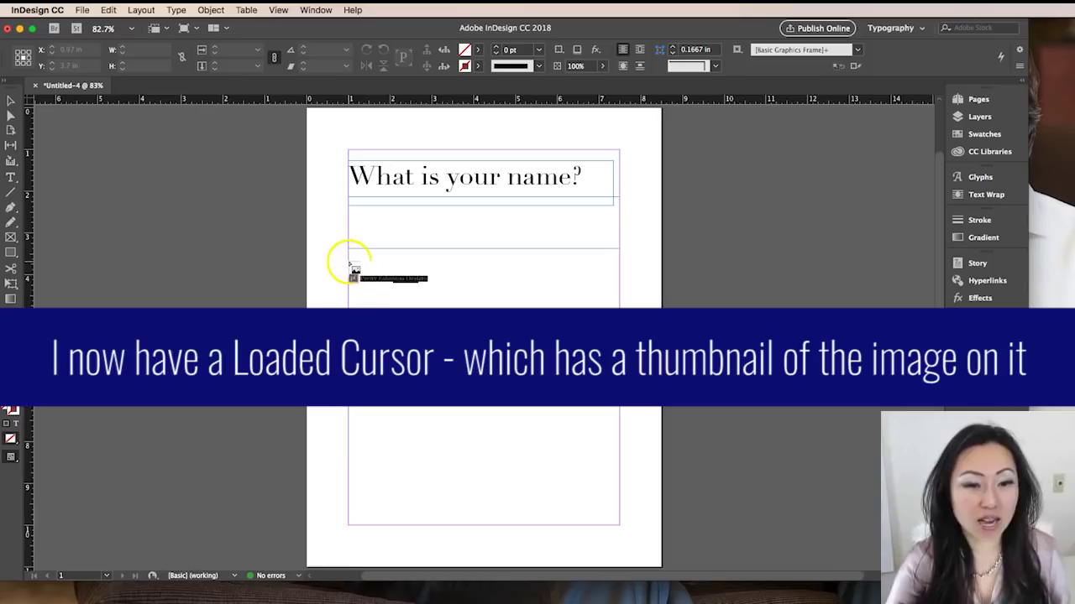
# Place the logo at full column width and move it to the top of the page.
pyautogui.moveTo(348, 262); pyautogui.dragTo(411, 270)
pyautogui.moveTo(436, 308); pyautogui.dragTo(619, 327)
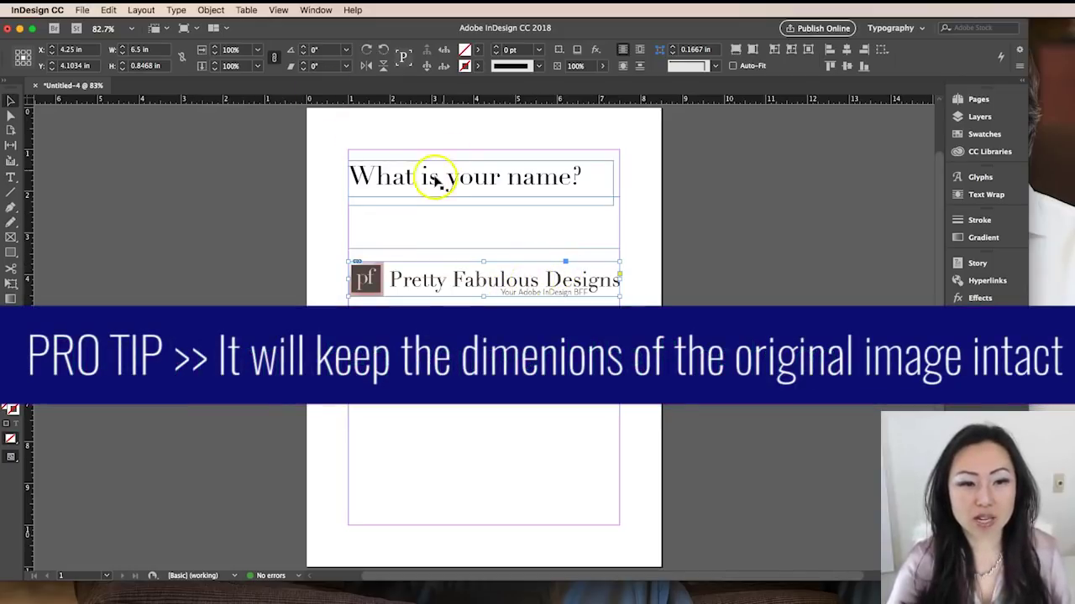
pyautogui.click(311, 165)
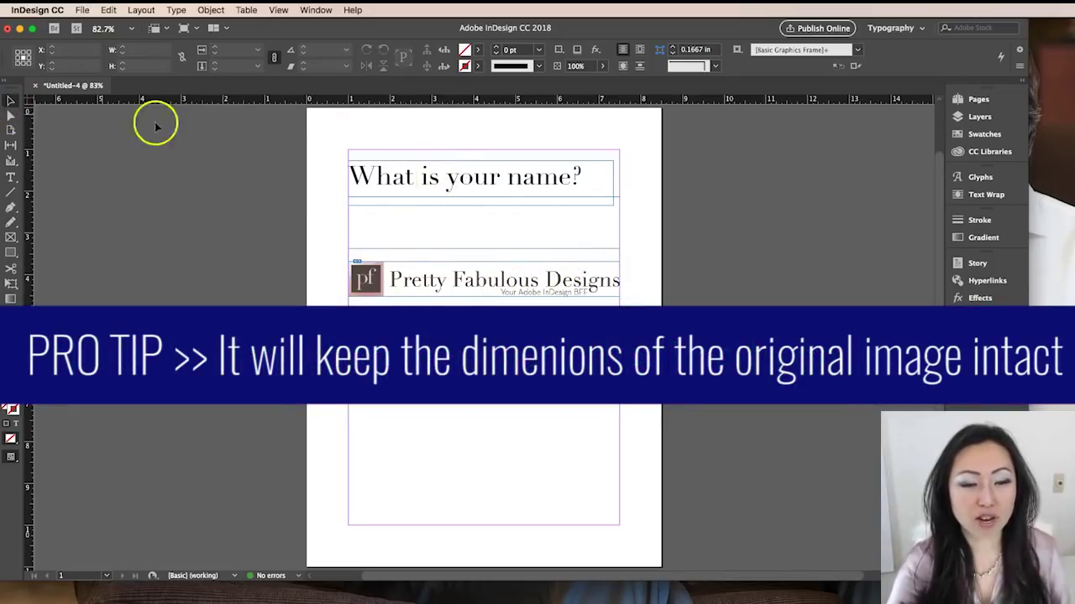
pyautogui.click(420, 192)
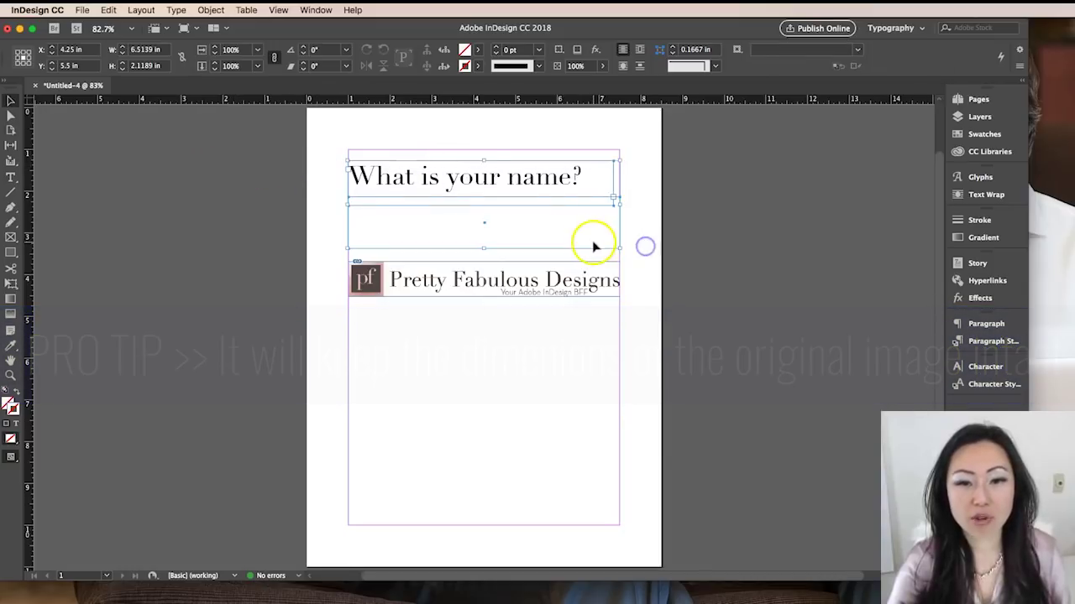
pyautogui.moveTo(572, 200); pyautogui.dragTo(571, 360)
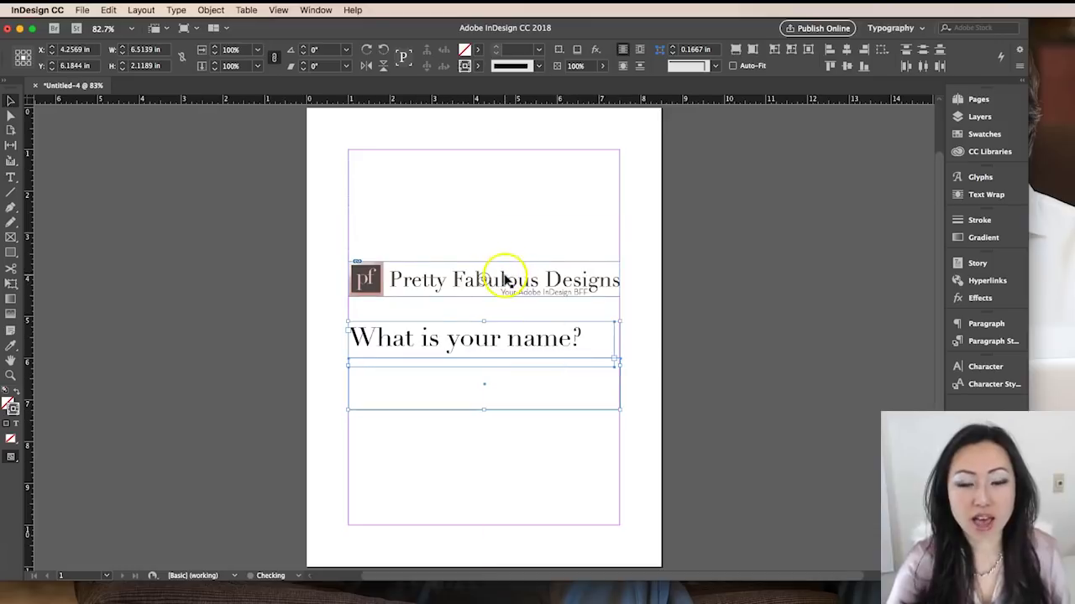
pyautogui.moveTo(504, 280); pyautogui.dragTo(504, 162)
# Move the heading and answer box together up beneath the logo.
pyautogui.click(410, 296)
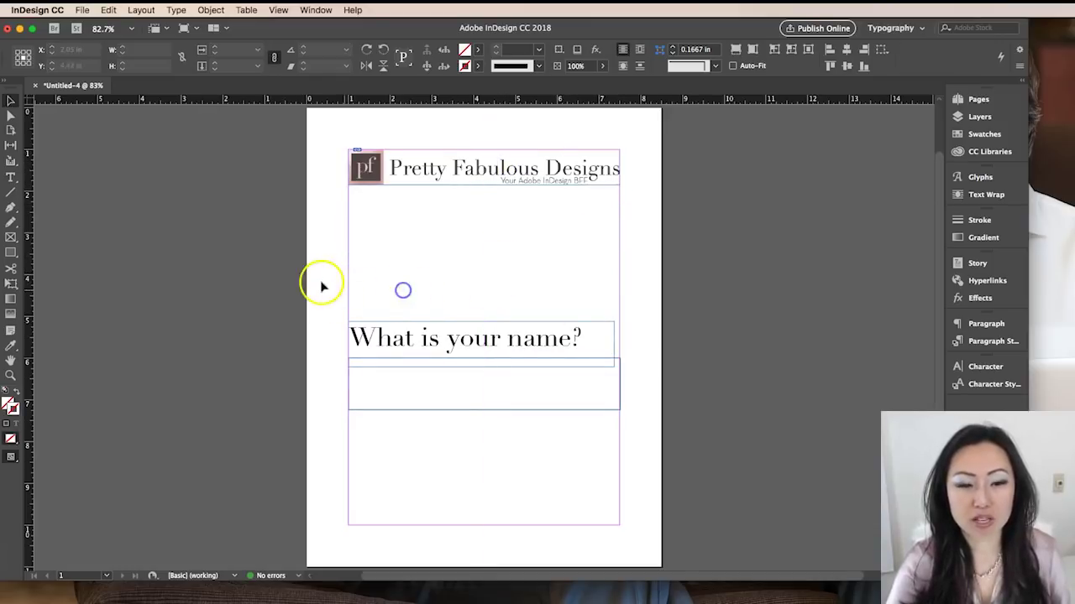
pyautogui.moveTo(317, 282); pyautogui.dragTo(630, 434)
pyautogui.moveTo(583, 341); pyautogui.dragTo(588, 217)
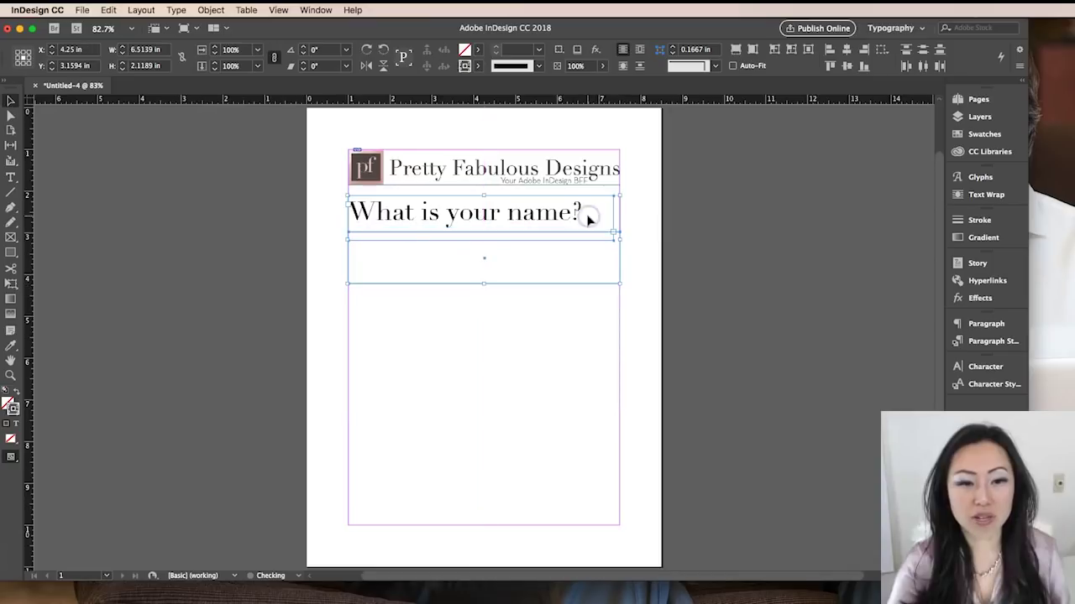
pyautogui.click(664, 291)
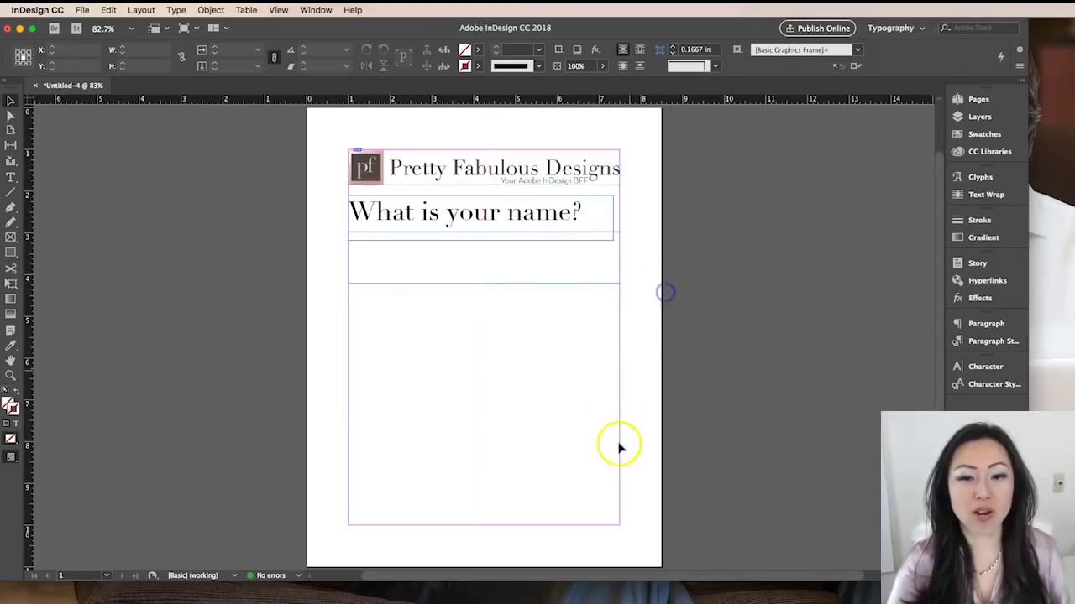
pyautogui.click(425, 415)
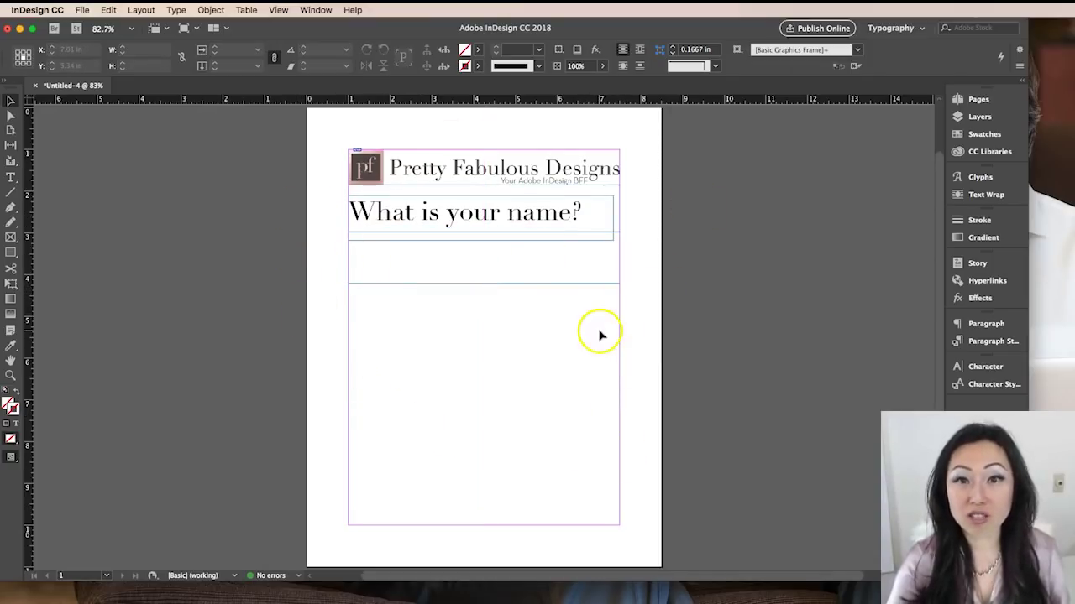
pyautogui.click(305, 12)
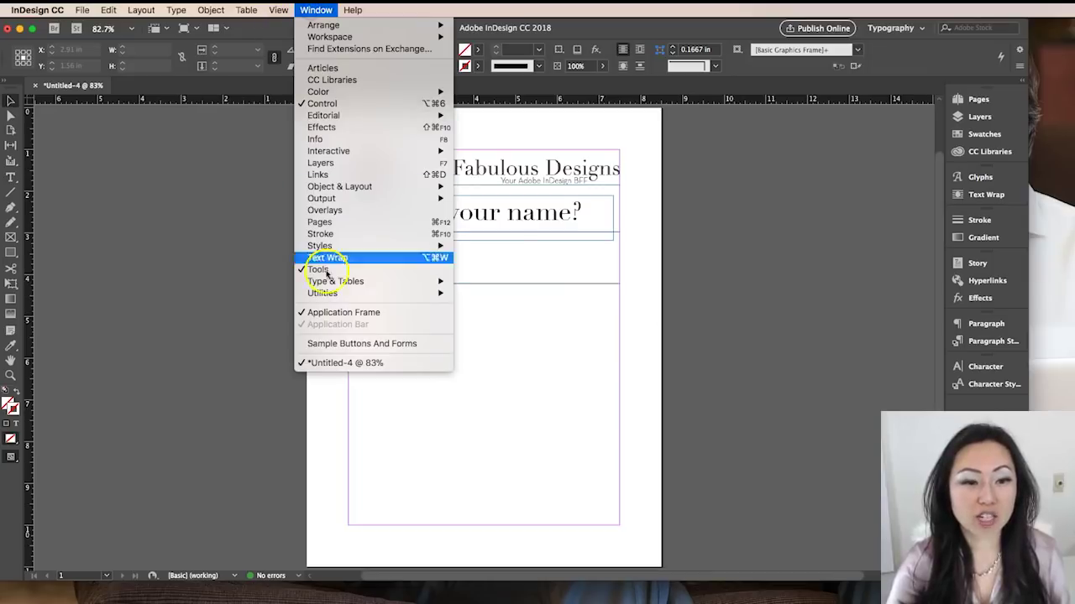
# Turn on Overprint Preview after trying a different screen display mode.
pyautogui.moveTo(279, 10)
pyautogui.moveTo(327, 193)
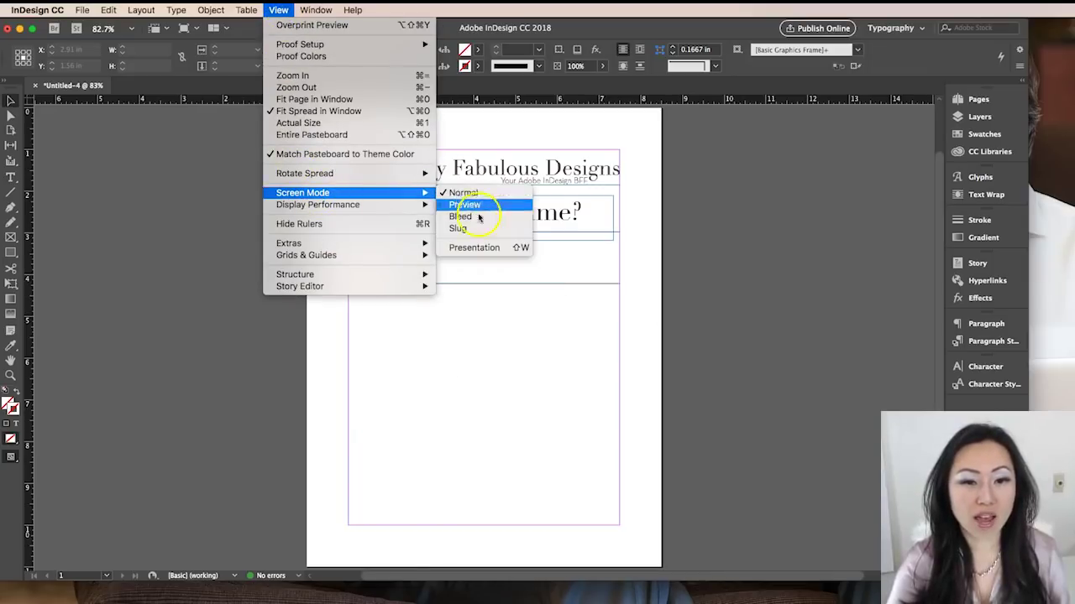
pyautogui.click(481, 247)
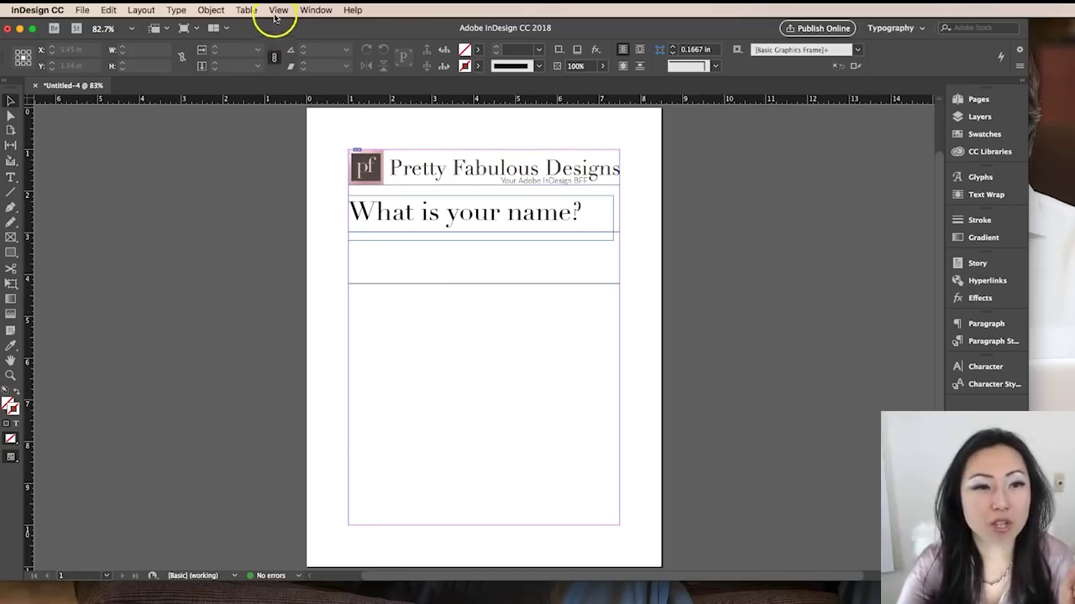
pyautogui.click(277, 11)
pyautogui.click(281, 24)
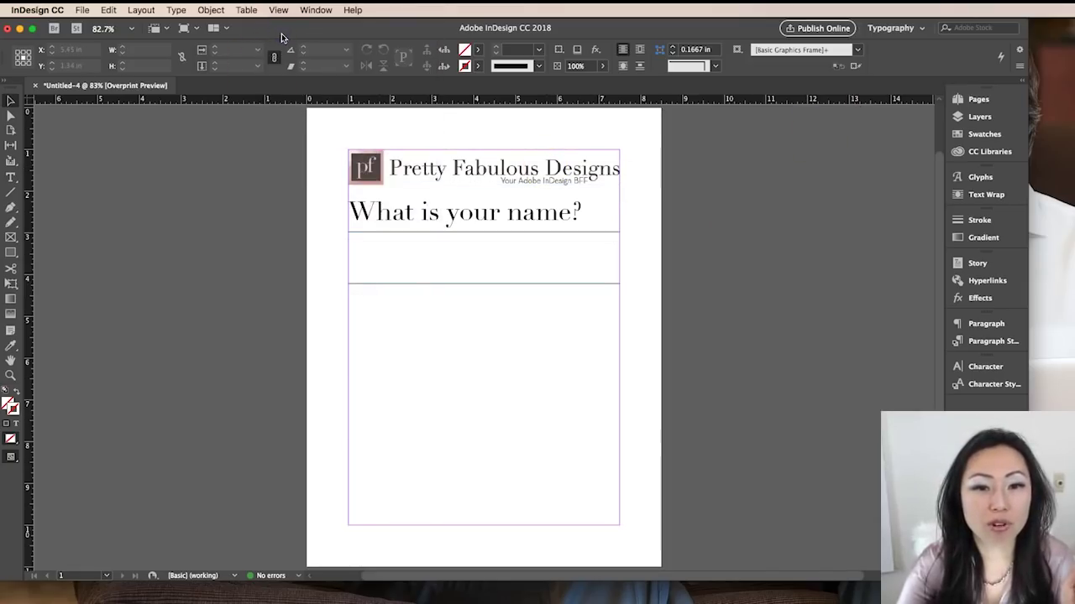
# Set Display Performance to High Quality Display.
pyautogui.click(278, 10)
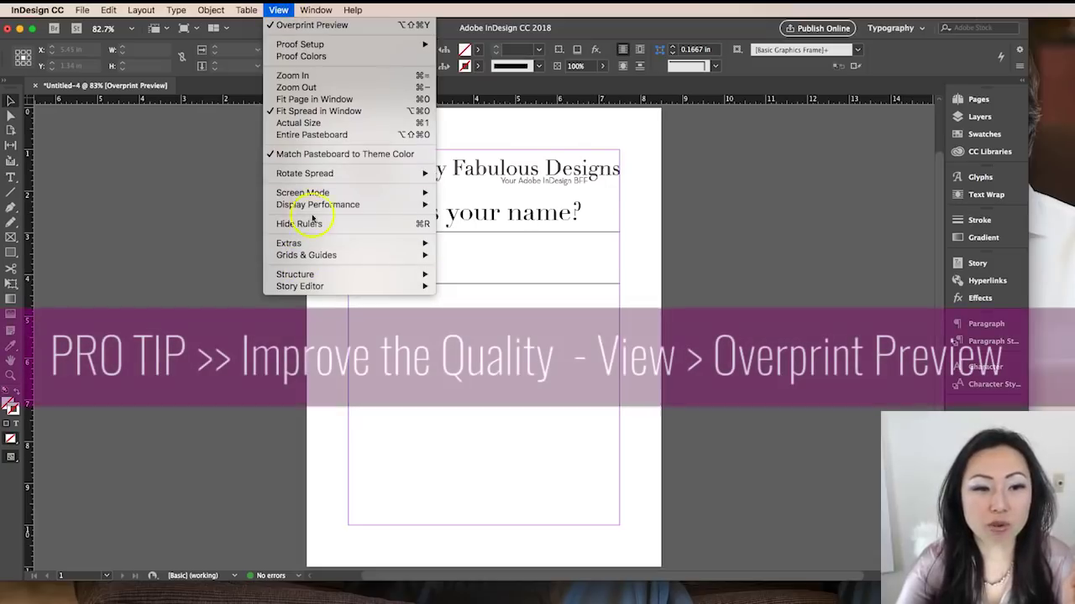
pyautogui.moveTo(317, 204)
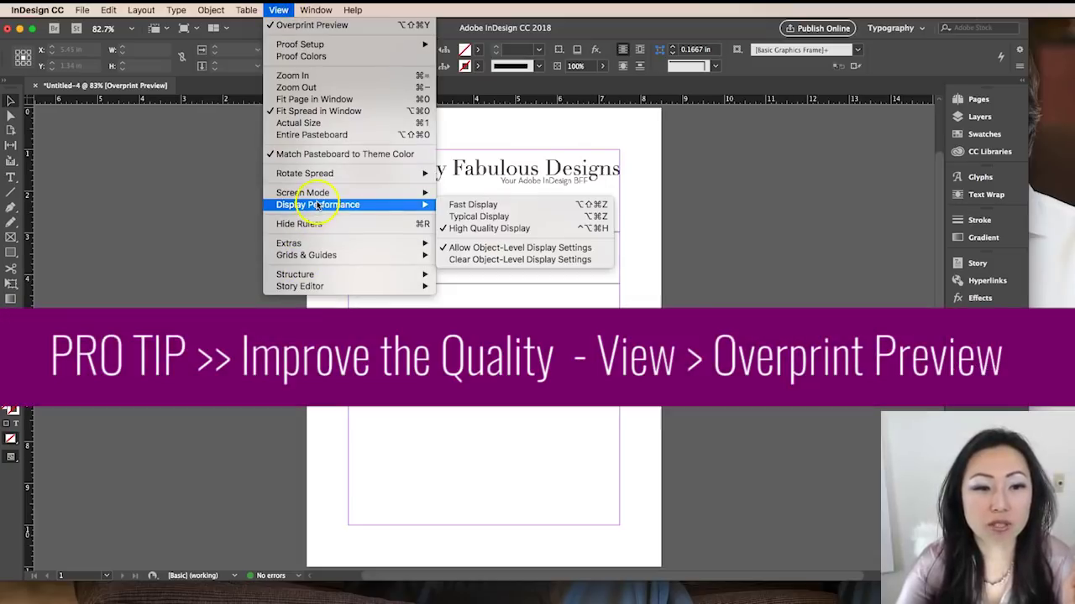
pyautogui.click(490, 229)
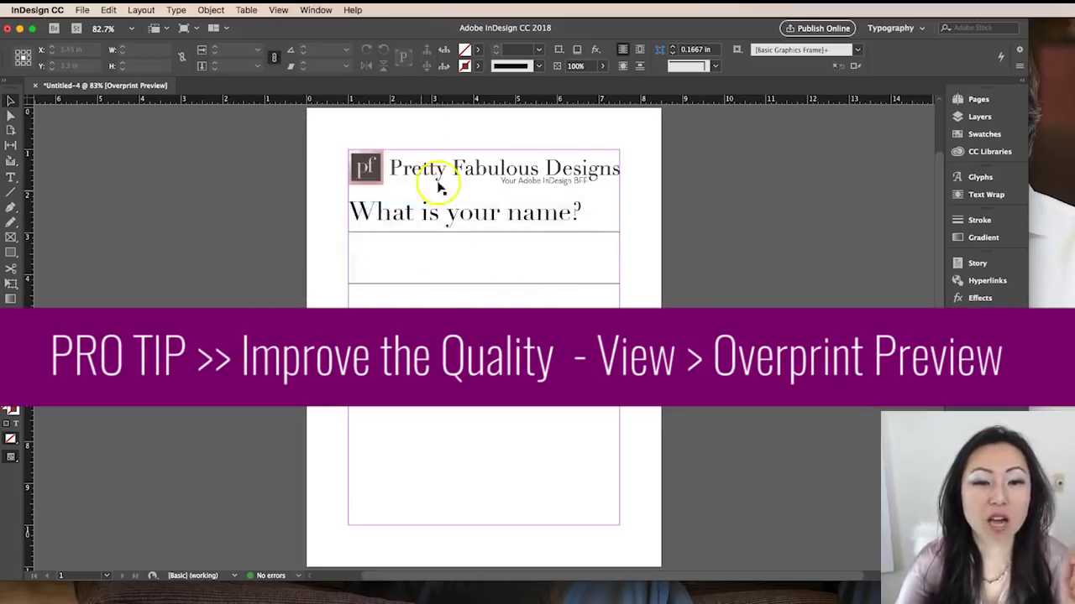
pyautogui.click(660, 294)
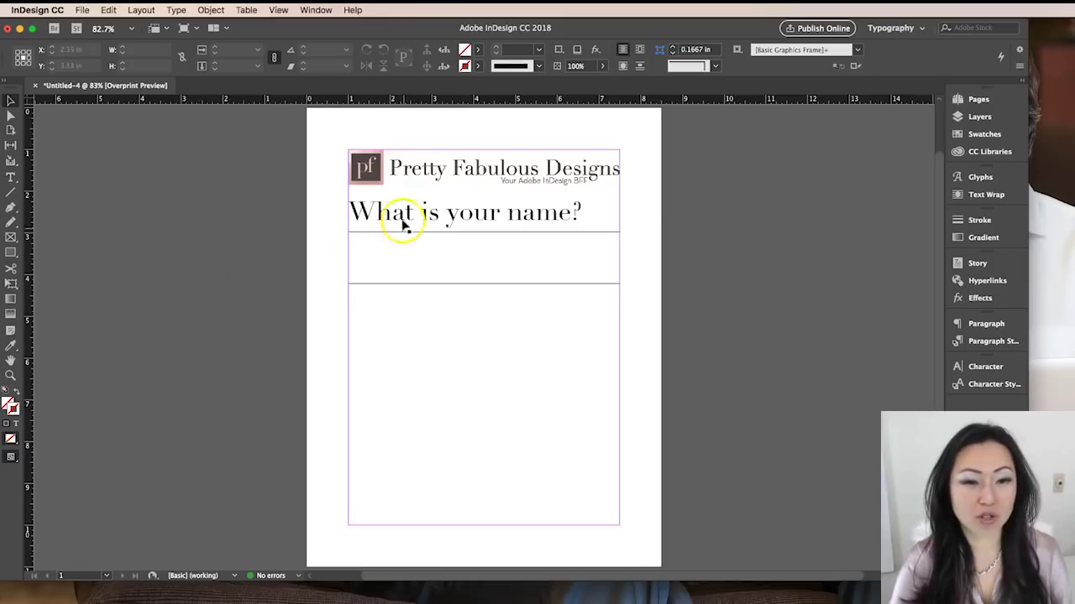
pyautogui.click(454, 217)
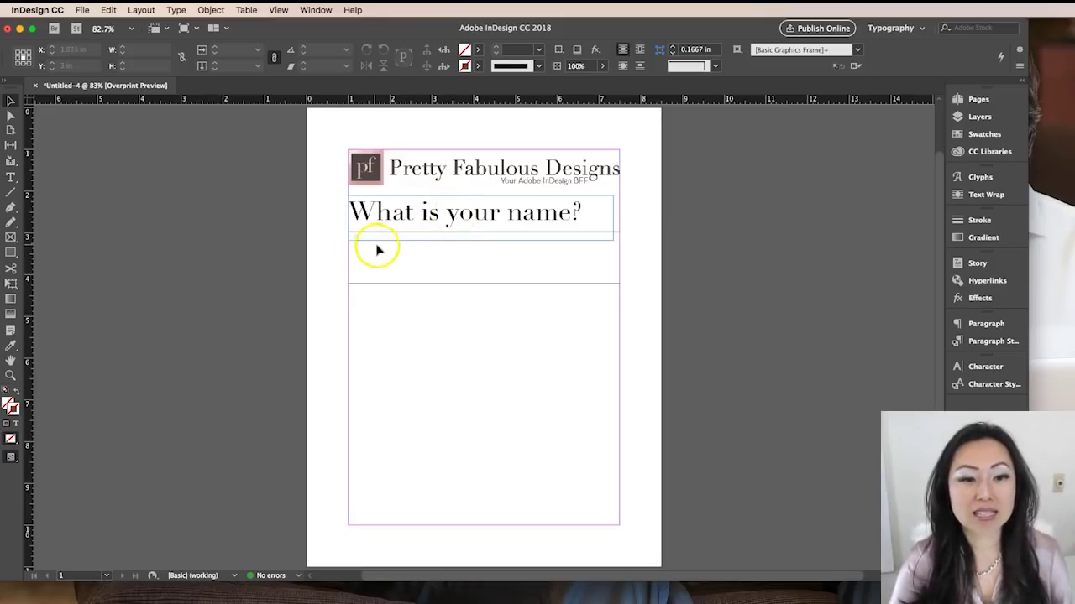
pyautogui.click(453, 277)
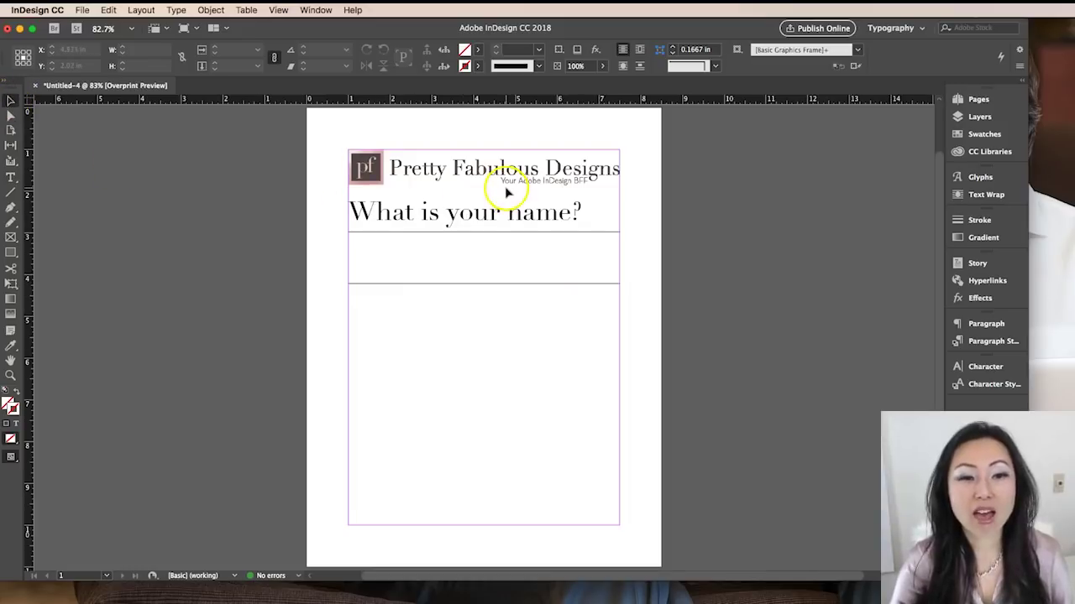
pyautogui.click(445, 172)
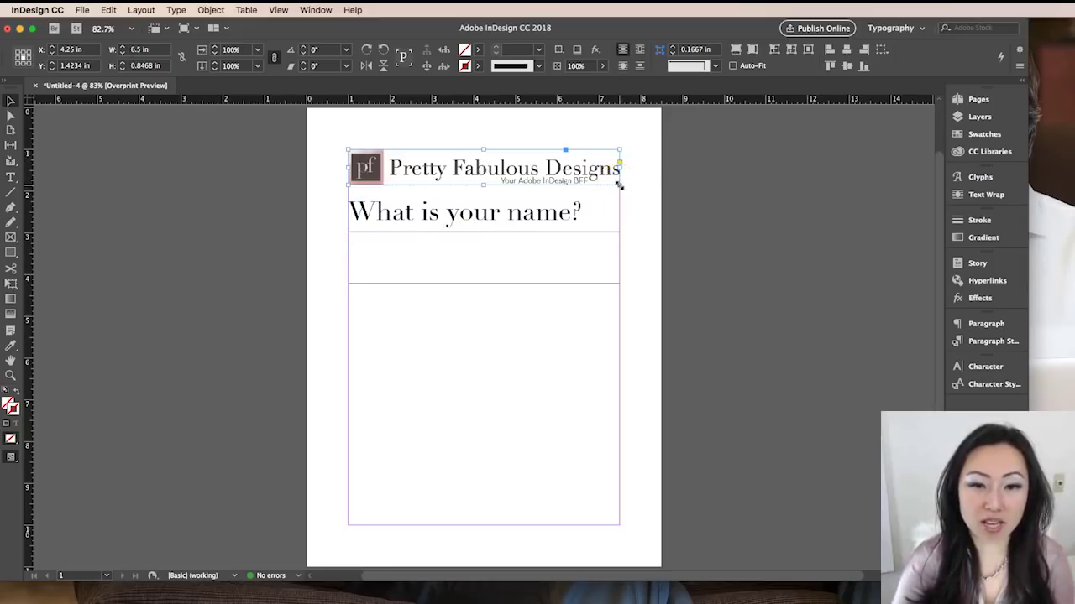
pyautogui.moveTo(618, 185); pyautogui.dragTo(539, 171)
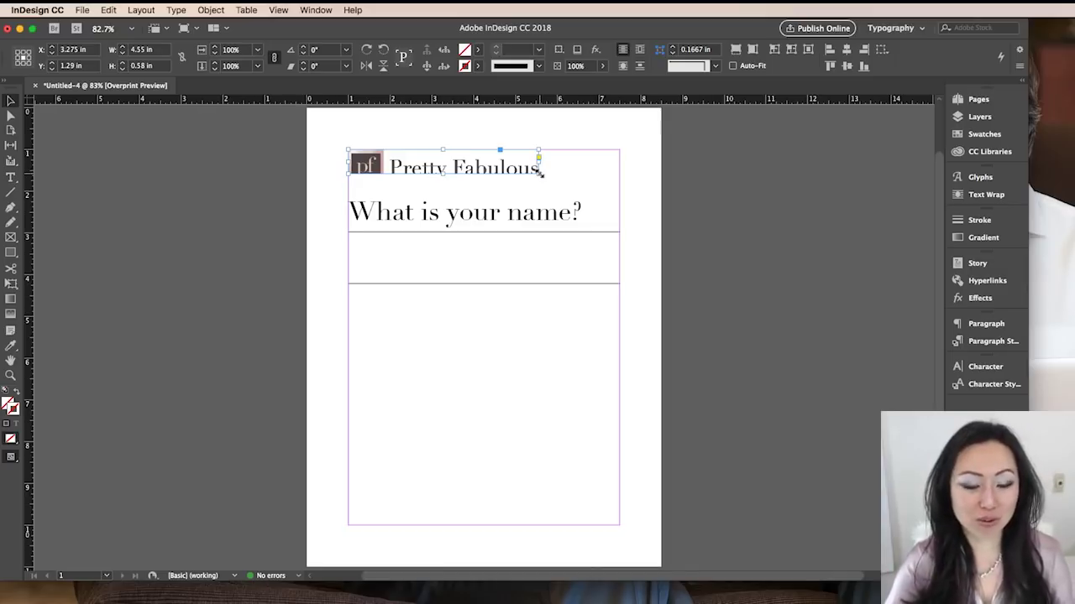
pyautogui.hotkey('ctrl', 'z')
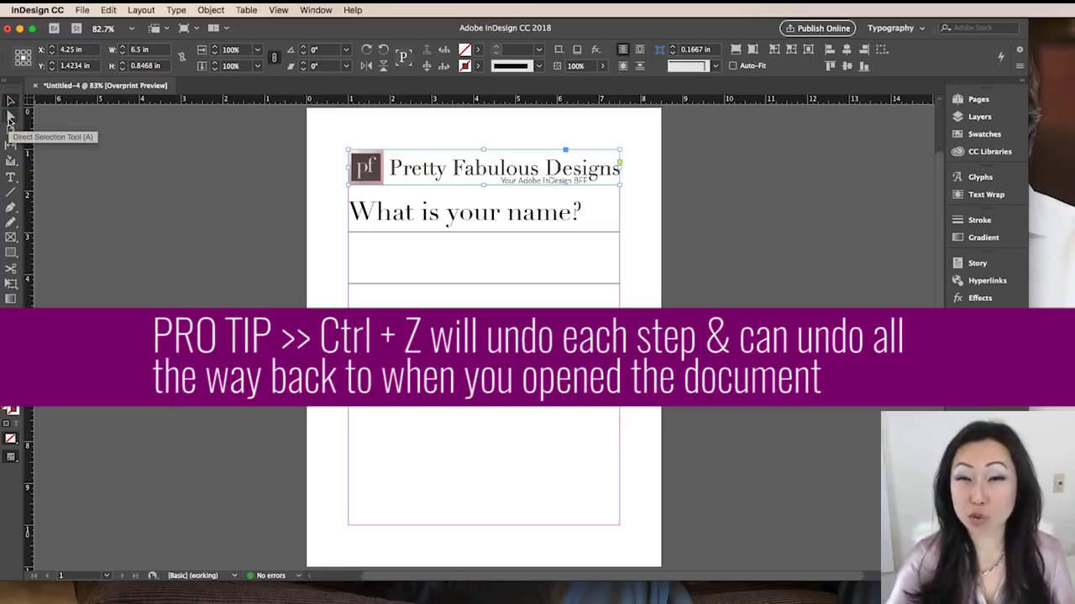
# Scale the Pretty Fabulous Designs logo image down proportionally to about 4.35 × 0.5667 in (roughly 55%).
pyautogui.click(11, 121)
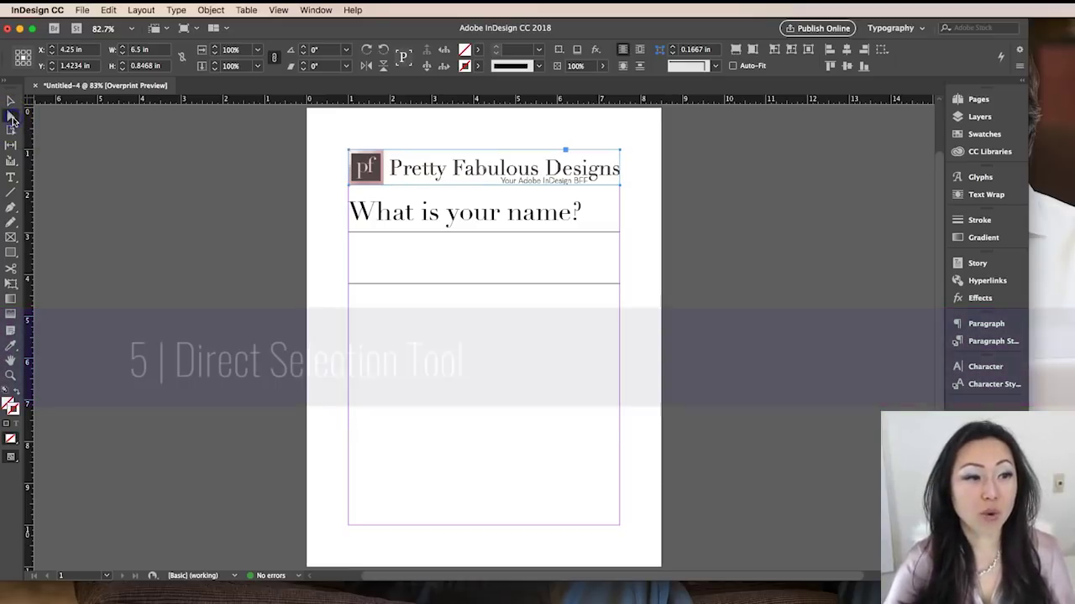
pyautogui.click(542, 170)
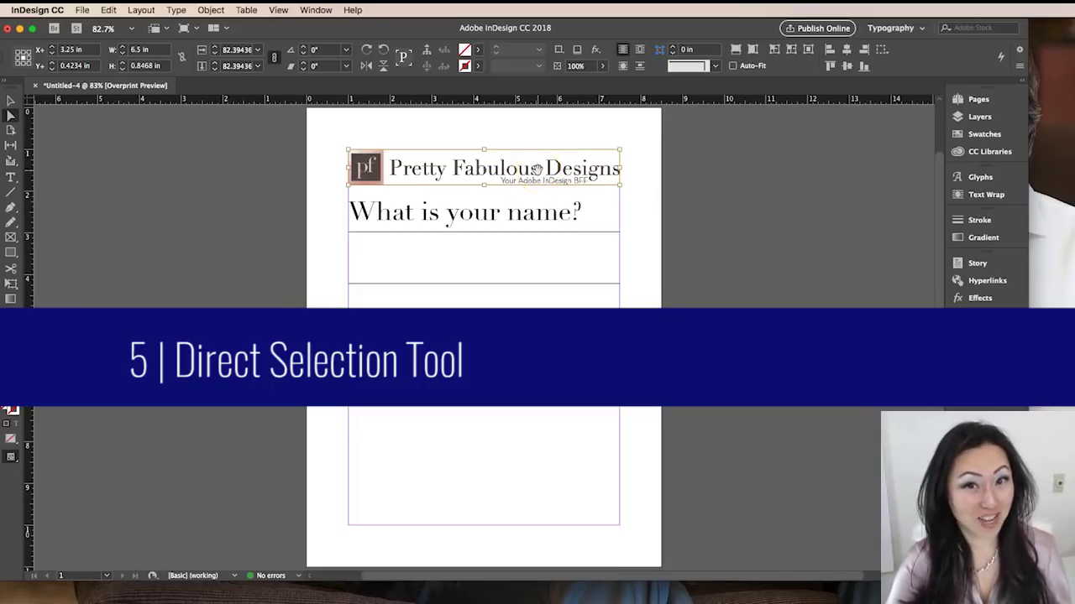
pyautogui.click(500, 168)
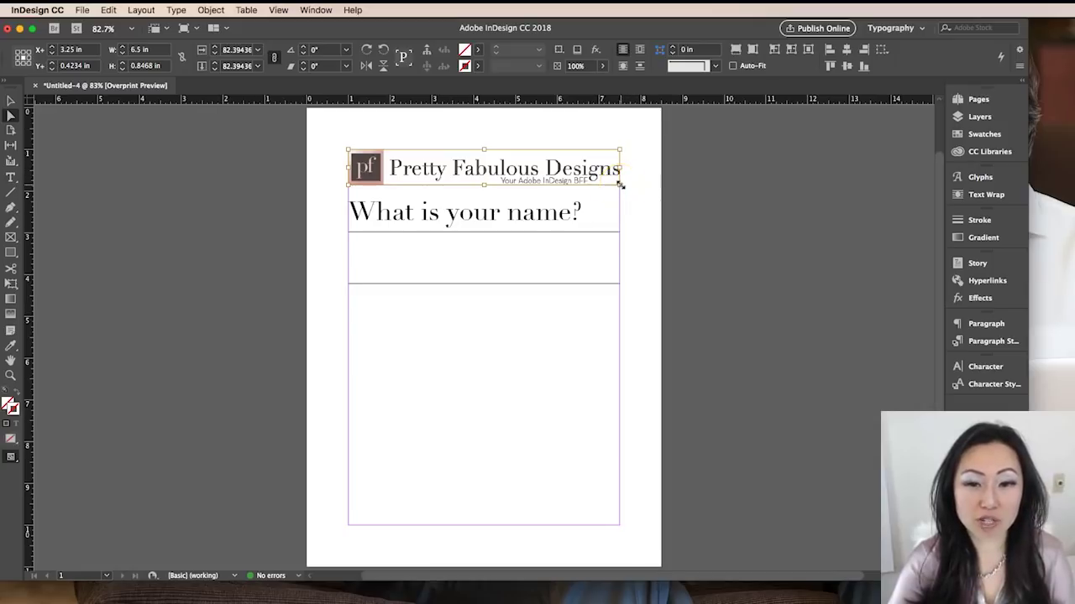
pyautogui.moveTo(620, 184); pyautogui.dragTo(531, 163)
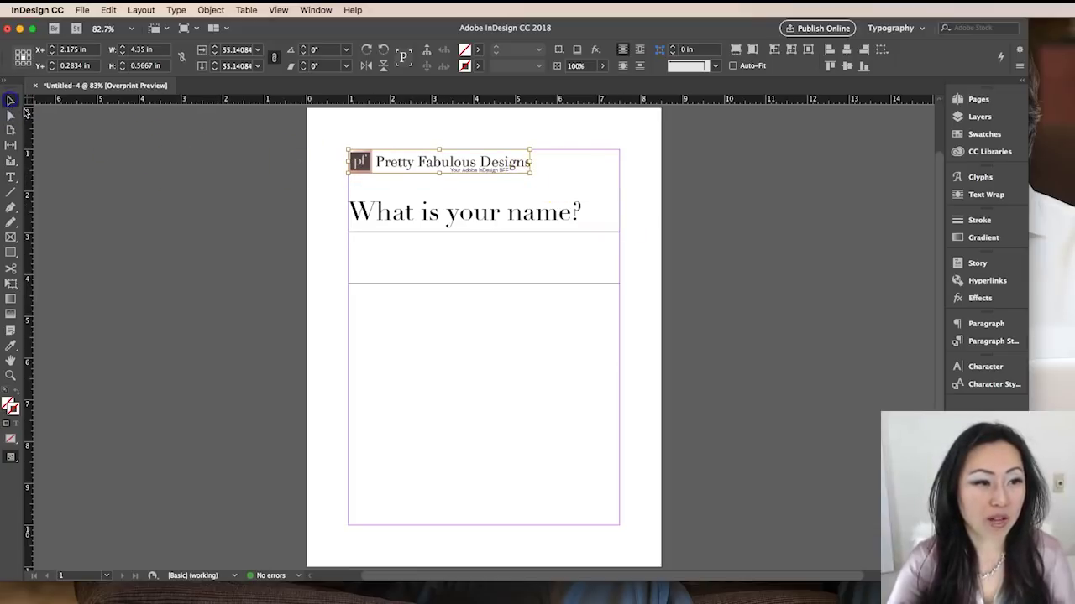
pyautogui.click(319, 183)
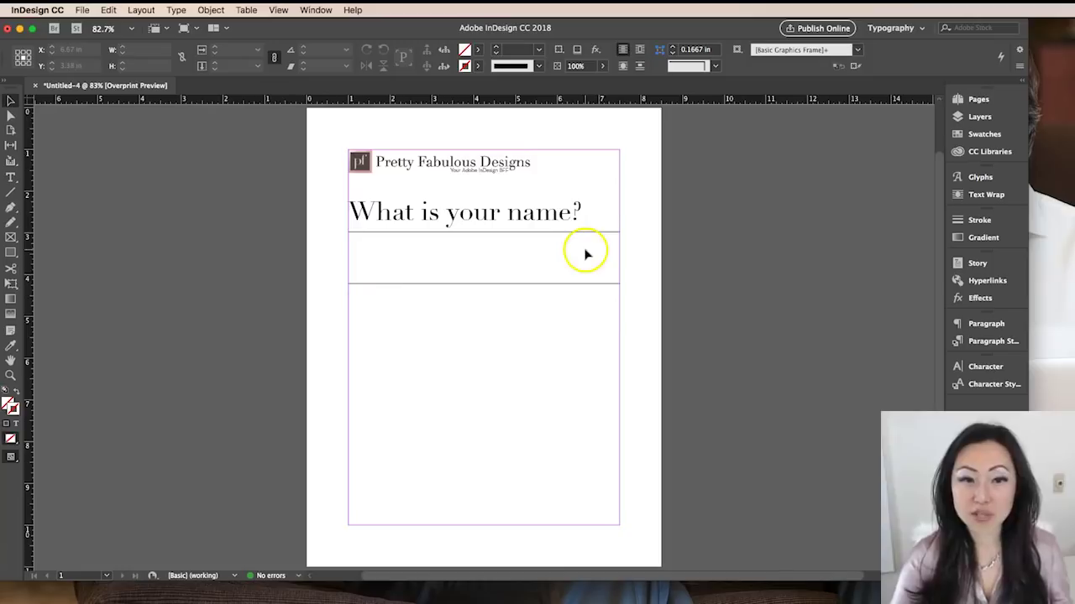
pyautogui.click(570, 171)
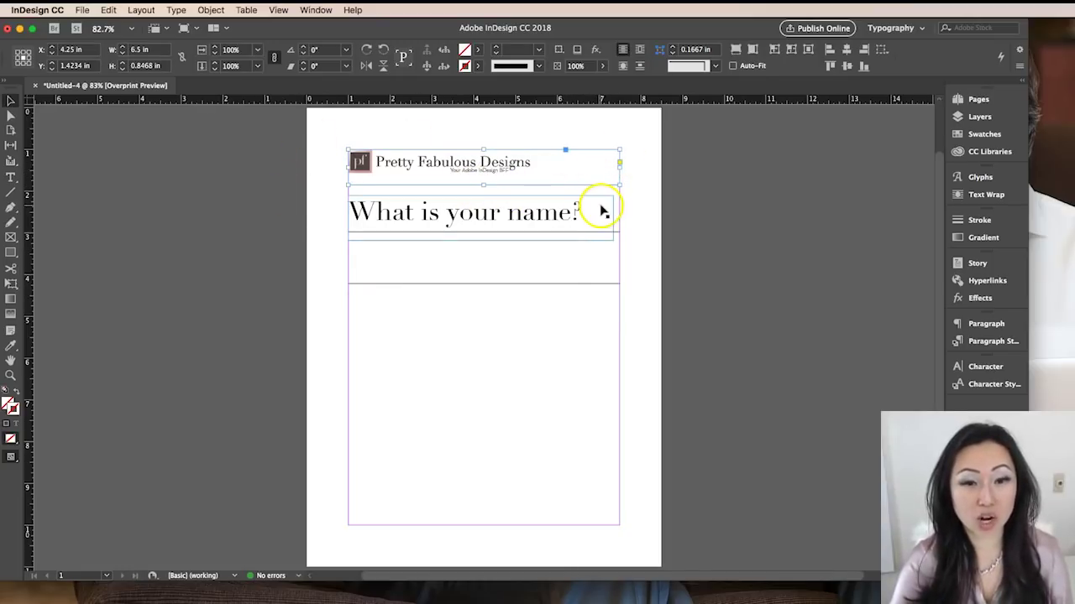
pyautogui.click(445, 162)
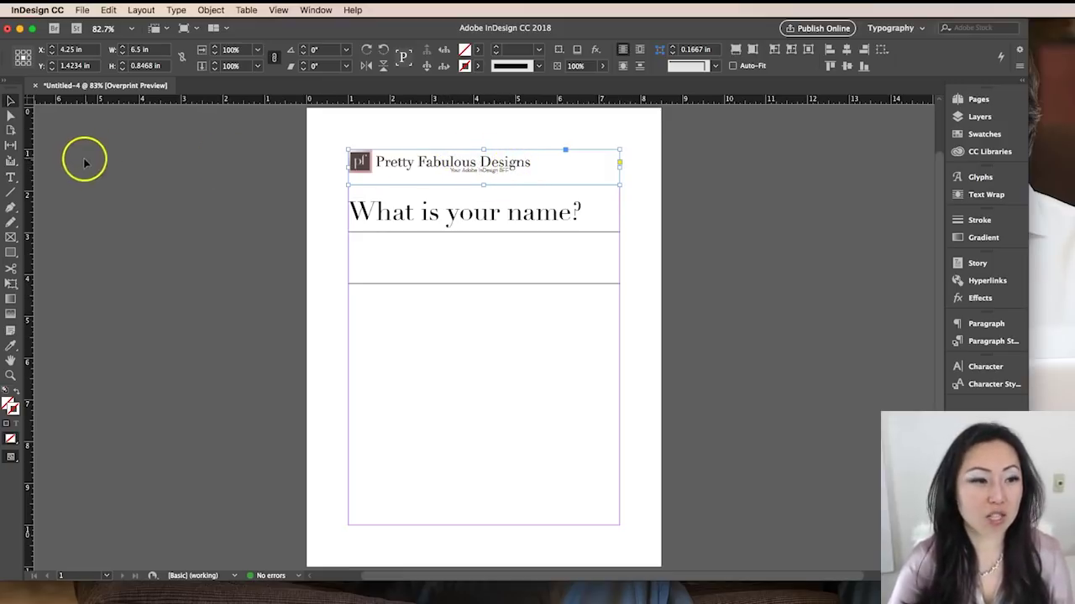
pyautogui.click(11, 115)
pyautogui.click(11, 116)
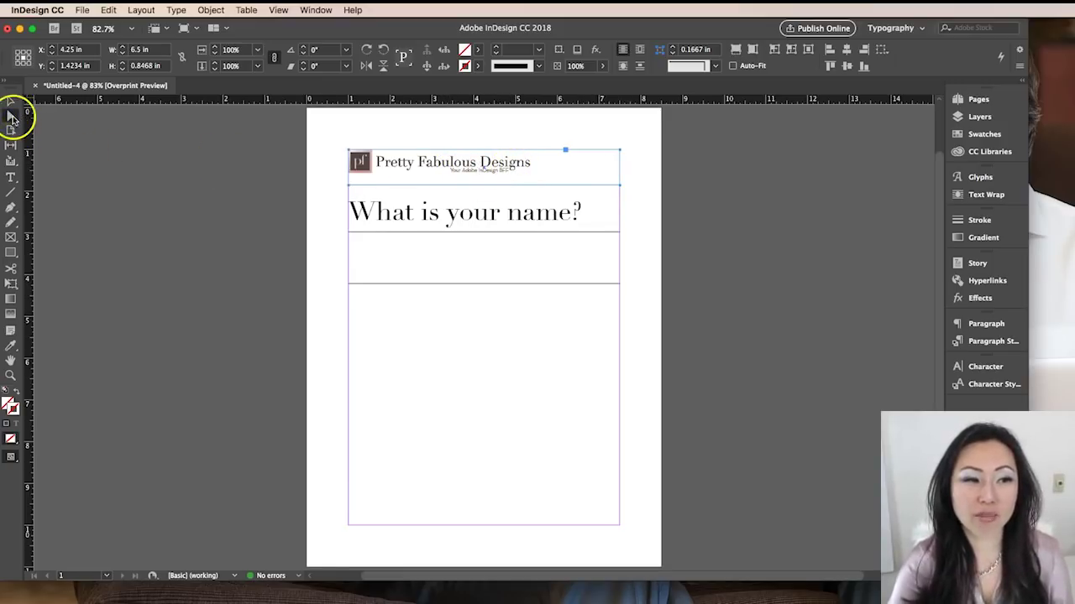
pyautogui.click(447, 164)
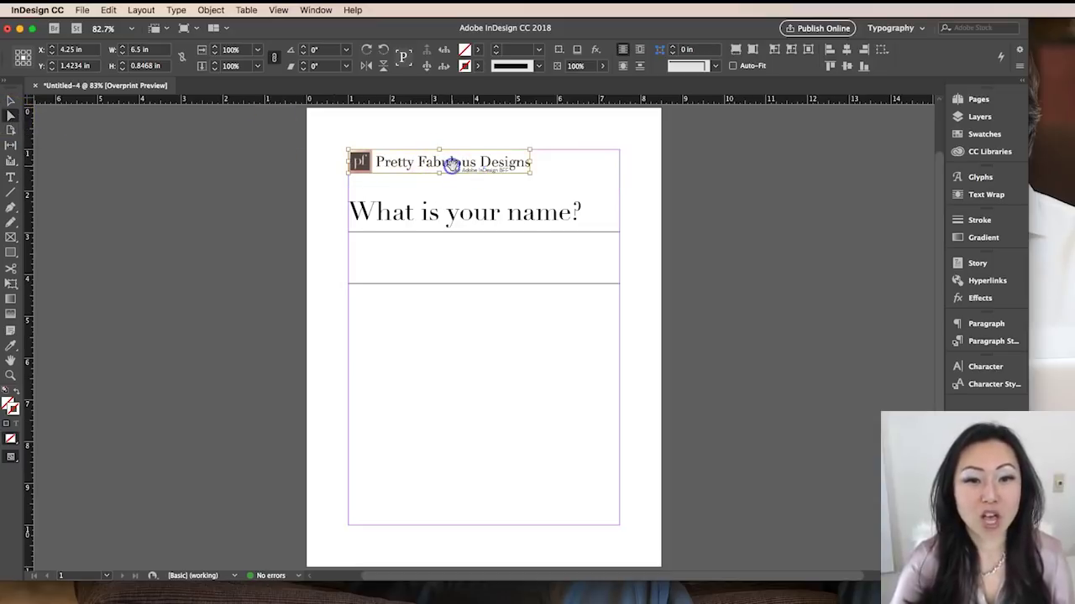
pyautogui.click(641, 177)
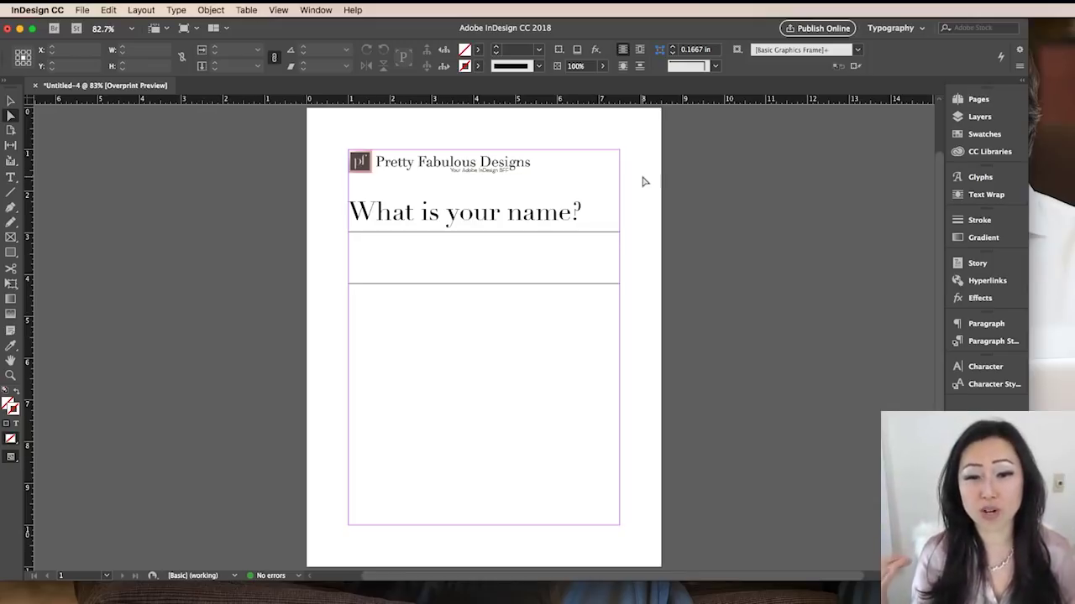
pyautogui.click(548, 212)
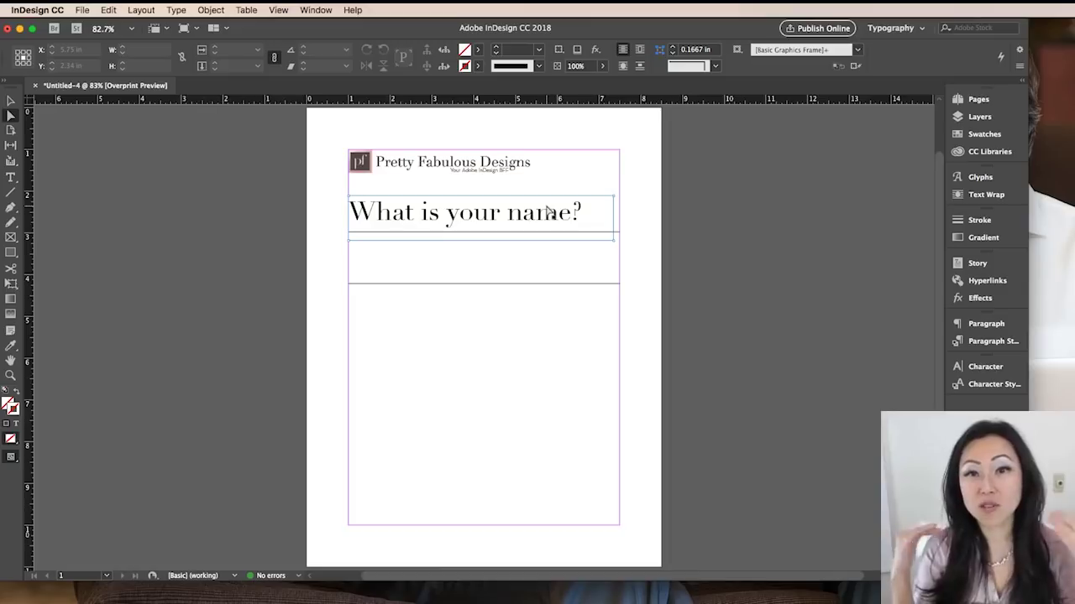
# Narrow the heading text frame from its right side so the text oversets.
pyautogui.click(550, 208)
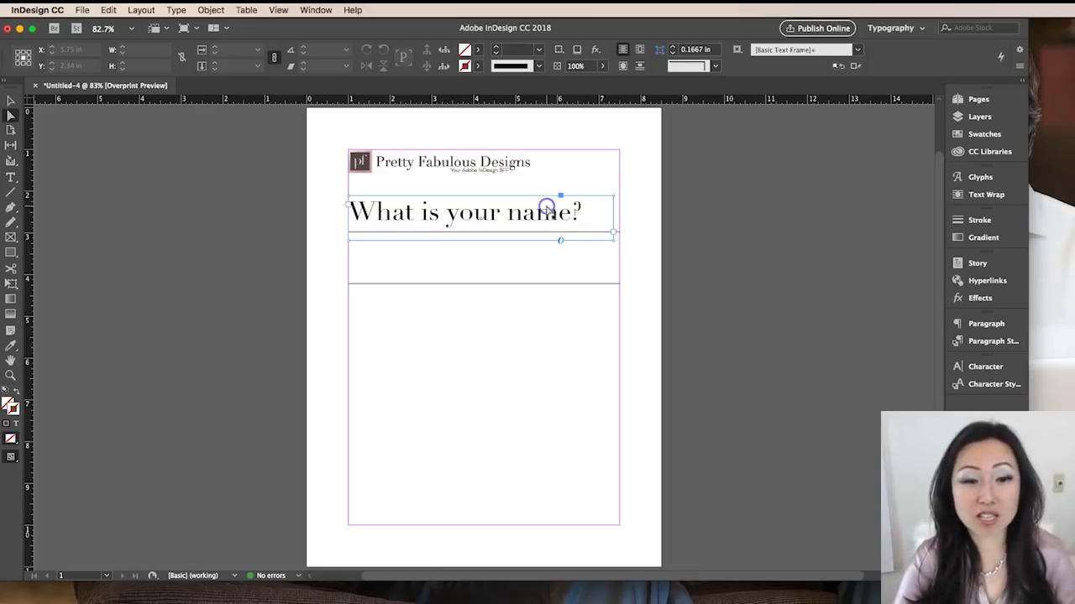
pyautogui.click(11, 115)
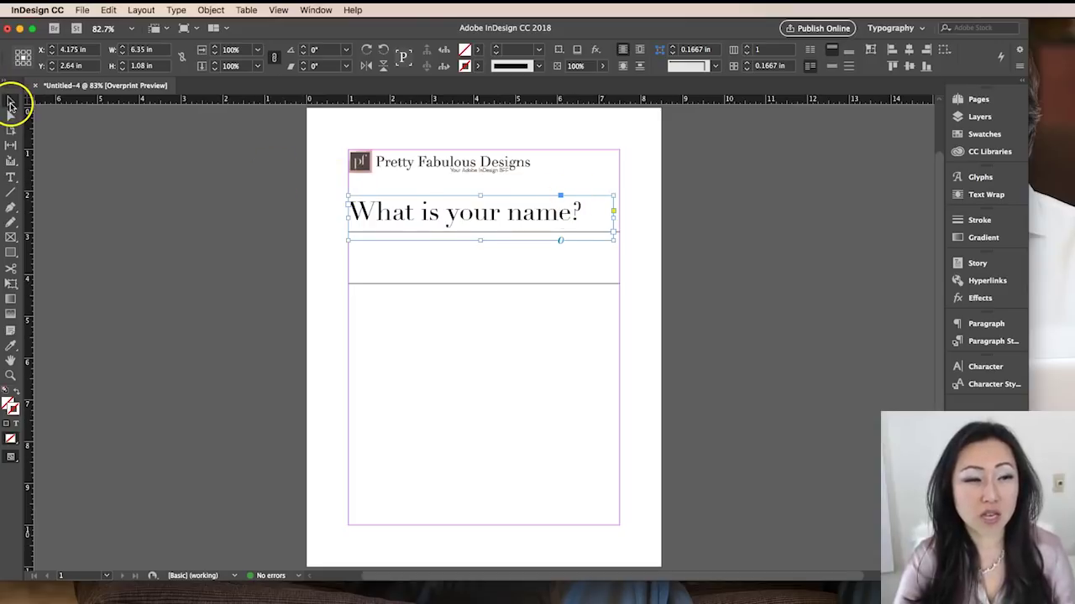
pyautogui.click(576, 217)
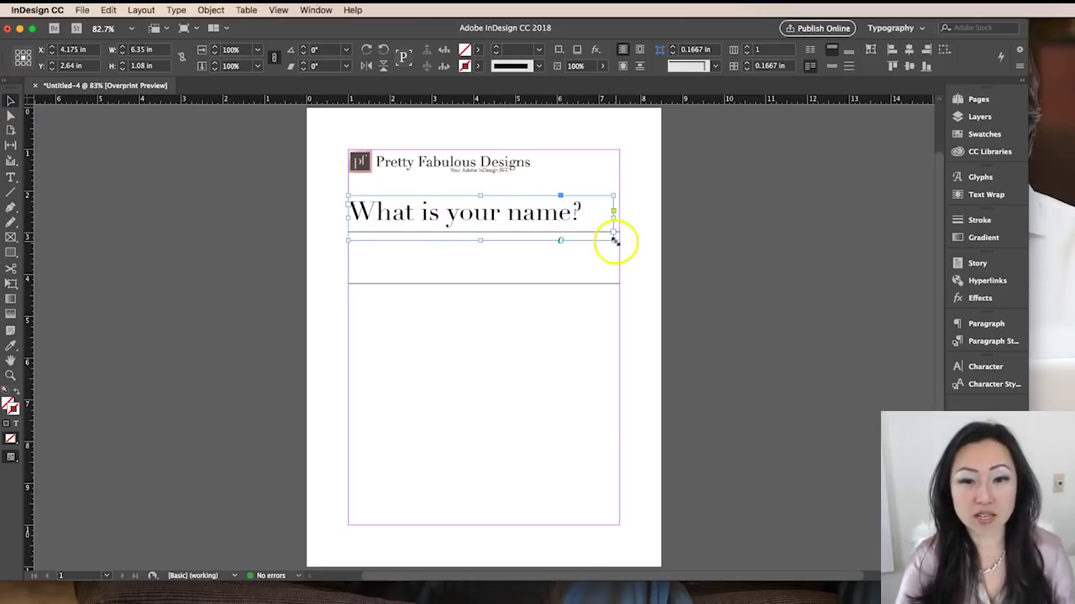
pyautogui.moveTo(614, 241)
pyautogui.mouseDown()
pyautogui.moveTo(527, 214)
pyautogui.moveTo(527, 236)
pyautogui.mouseUp()
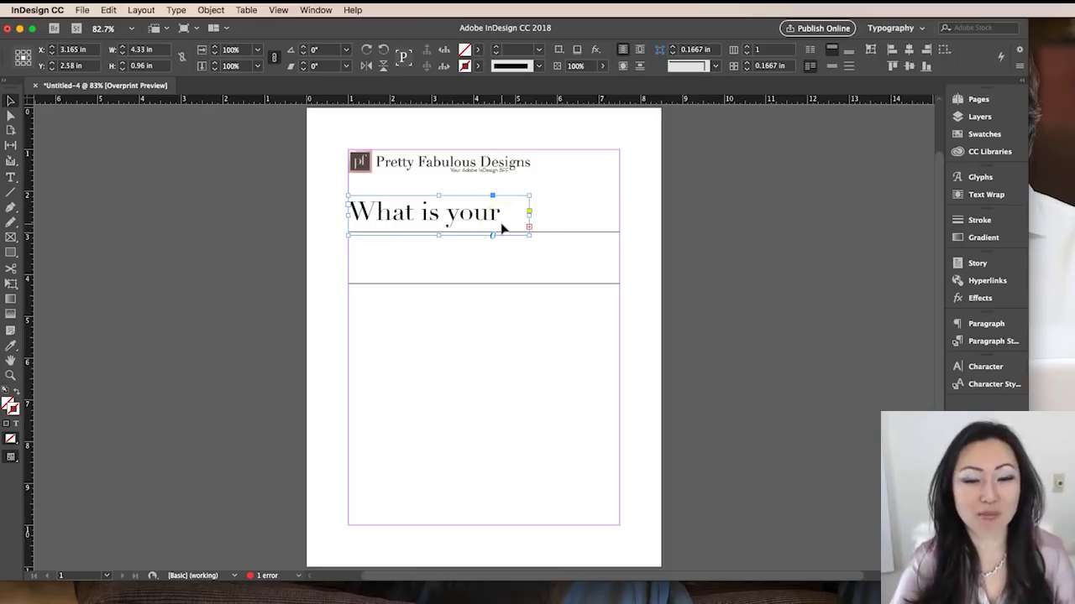
# Widen the heading frame back to the right margin so 'name?' fits again.
pyautogui.click(528, 230)
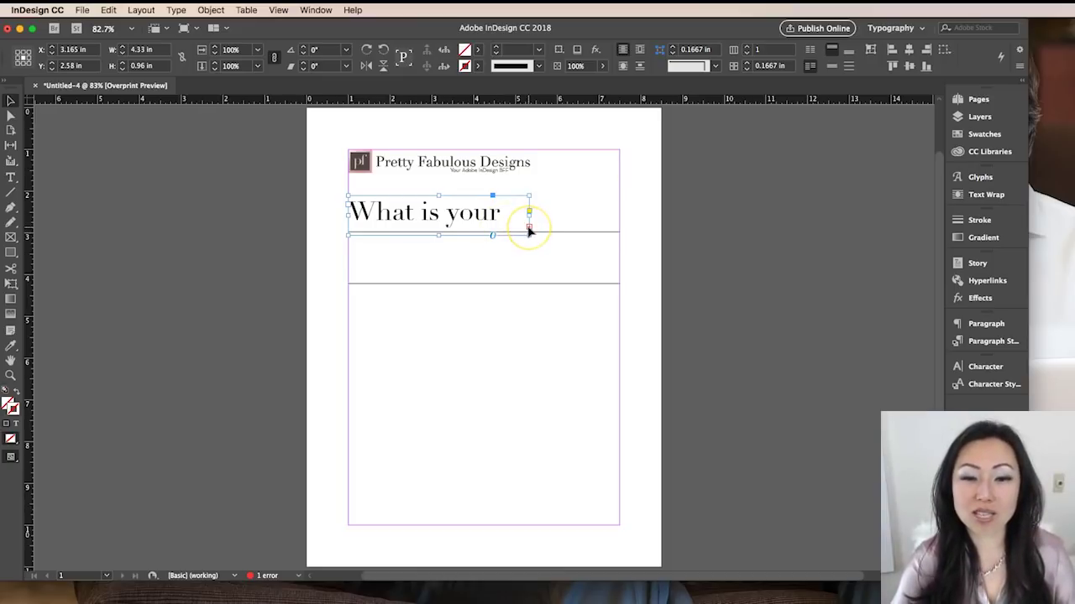
pyautogui.click(529, 230)
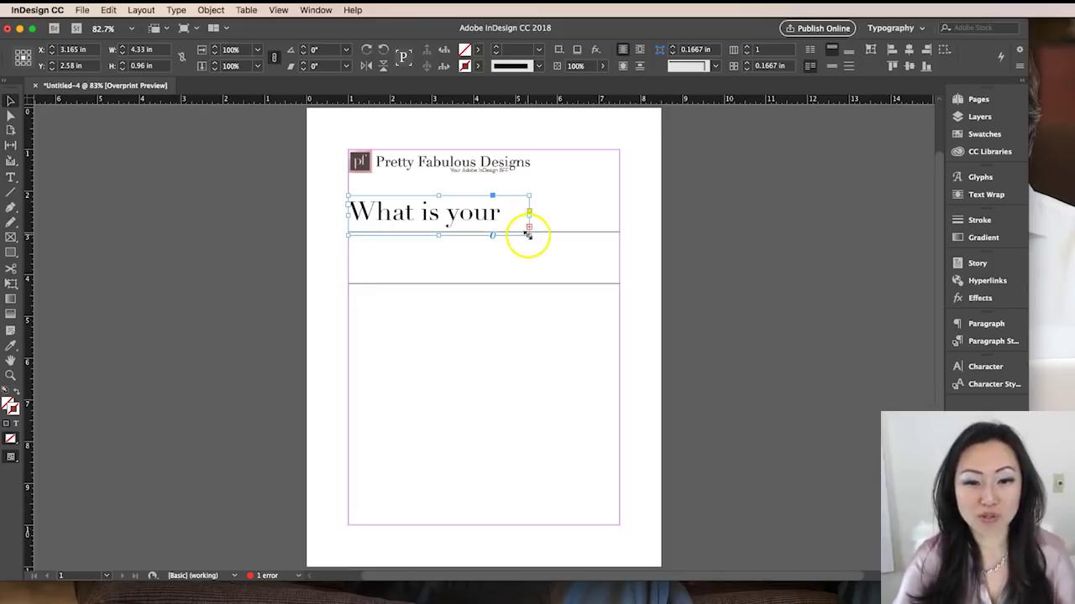
pyautogui.moveTo(529, 235); pyautogui.dragTo(619, 239)
pyautogui.click(556, 287)
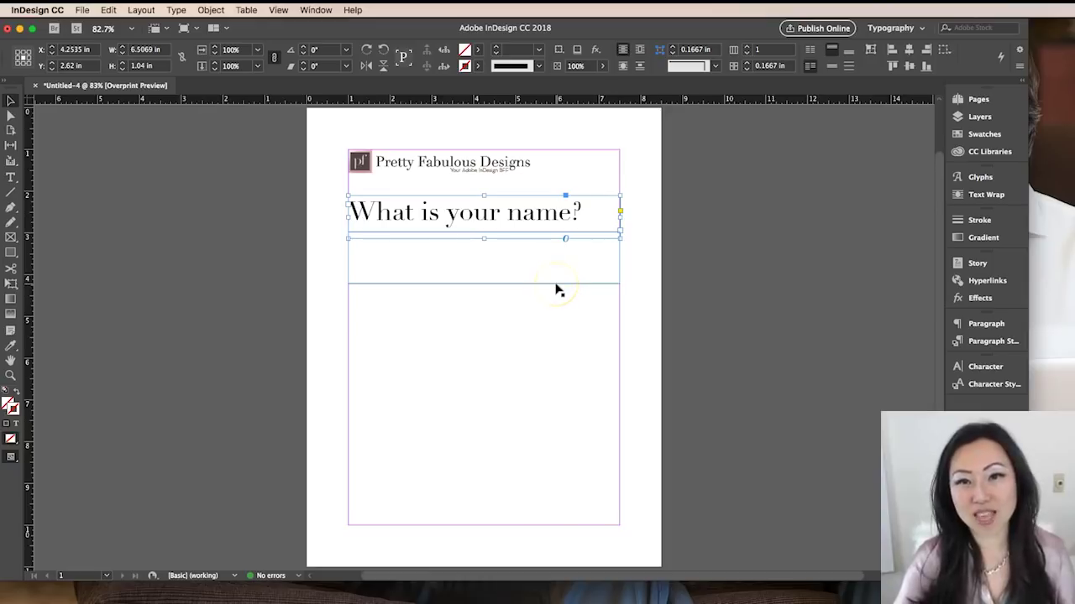
# Narrow the heading frame again to about 4.2 in, leaving 'name?' overset.
pyautogui.click(458, 196)
pyautogui.click(566, 224)
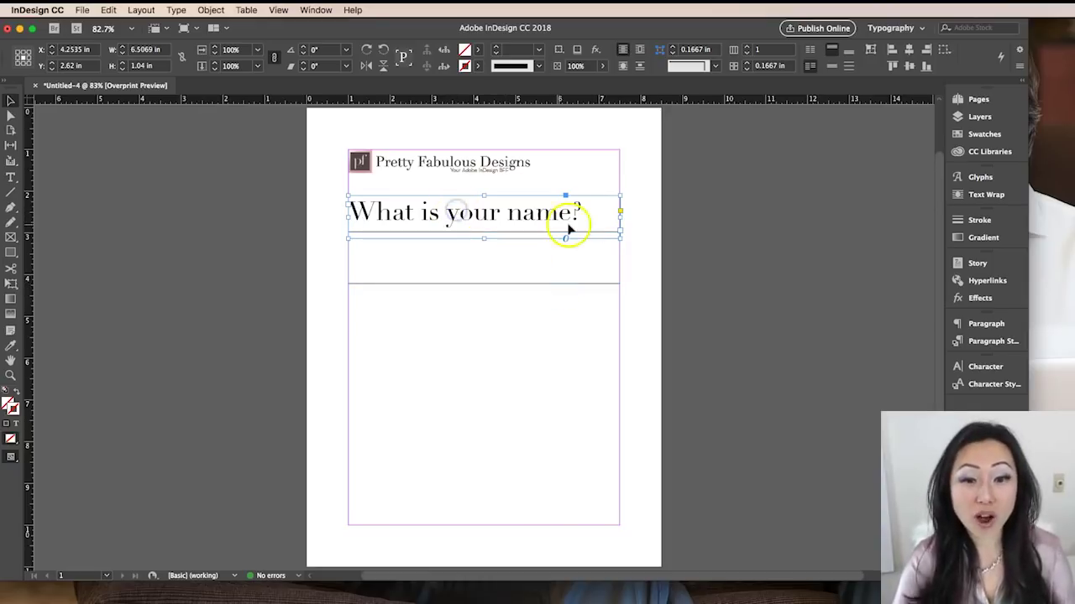
pyautogui.click(618, 238)
pyautogui.moveTo(617, 238); pyautogui.dragTo(524, 232)
# Set the 'What is your name?' heading line to 30 pt.
pyautogui.click(11, 177)
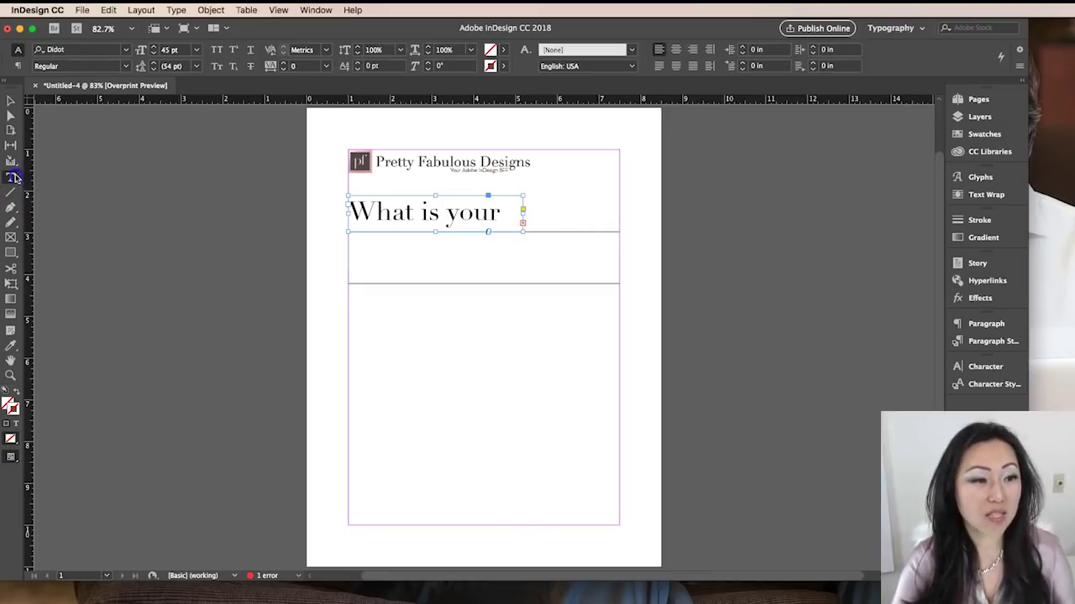
pyautogui.click(445, 219)
pyautogui.doubleClick(431, 217)
pyautogui.click(433, 220)
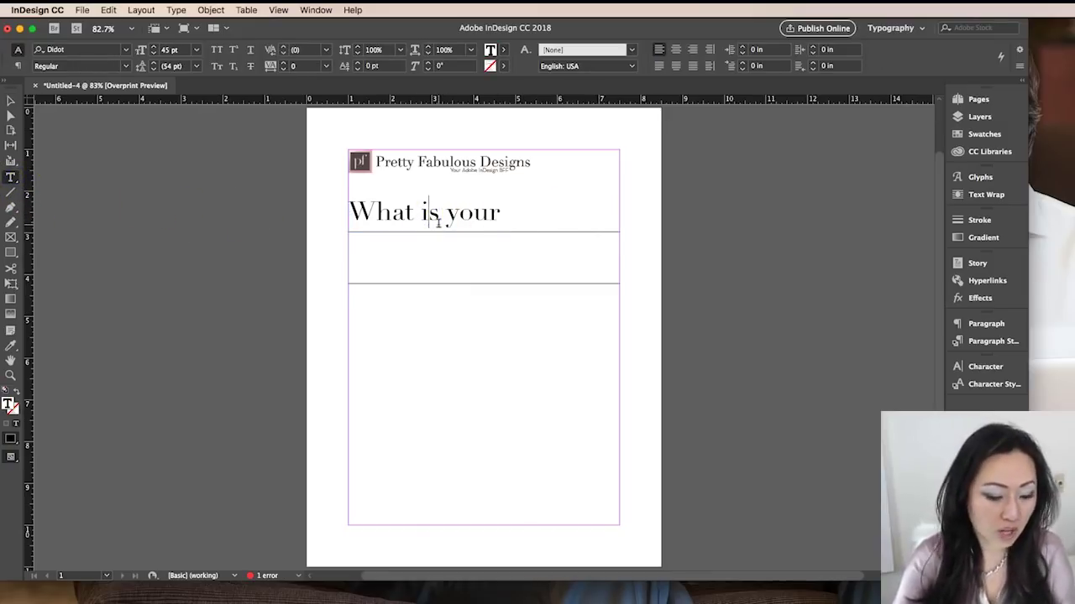
pyautogui.tripleClick(438, 220)
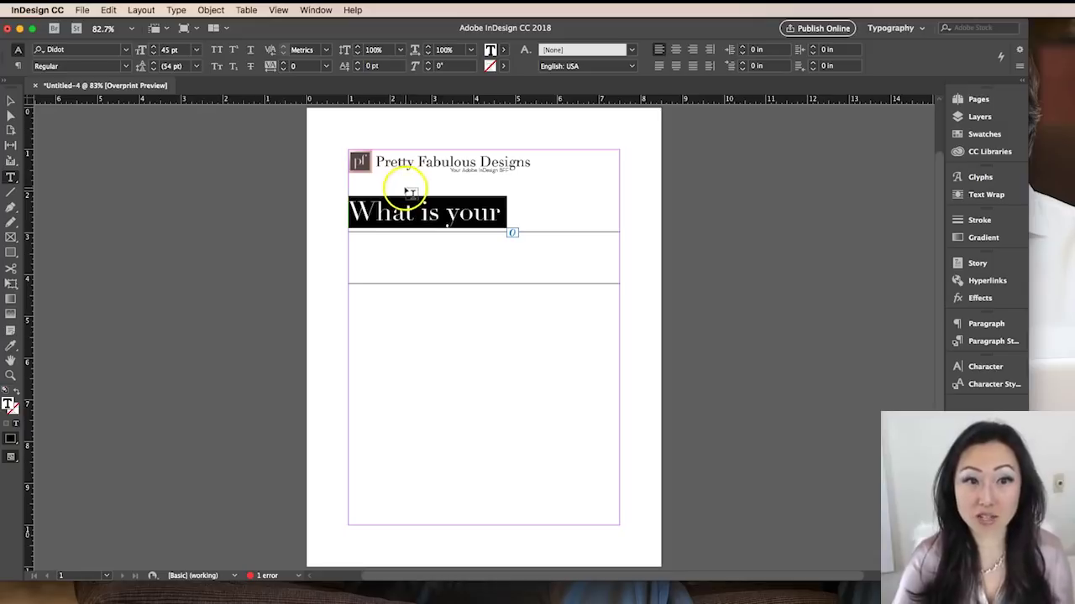
pyautogui.click(181, 53)
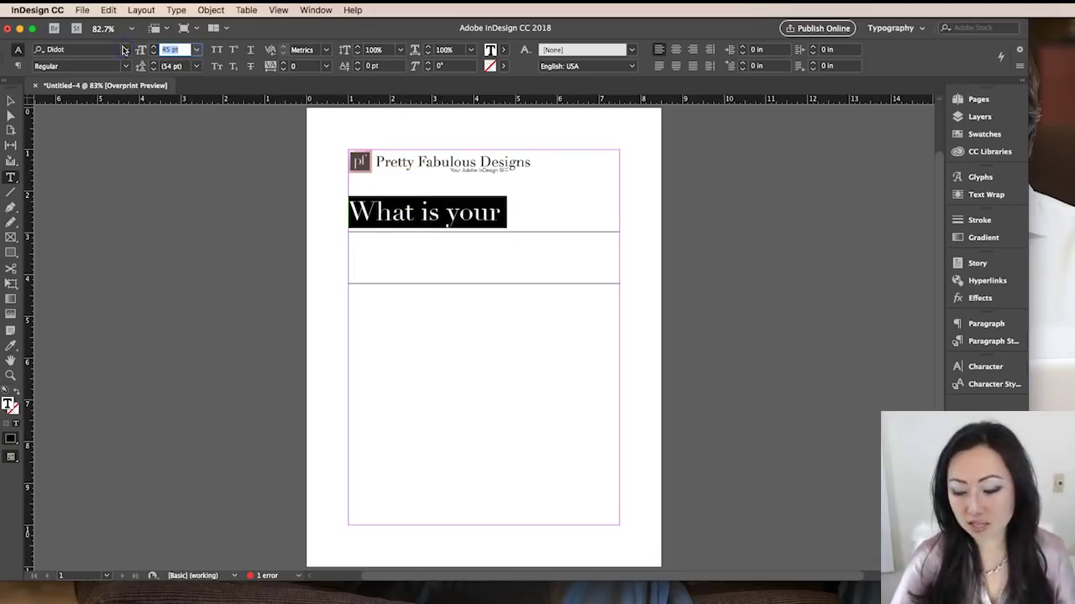
pyautogui.write('30')
pyautogui.press('Return')
# Deselect the heading text, then select the answer box frame and the heading frame.
pyautogui.click(417, 254)
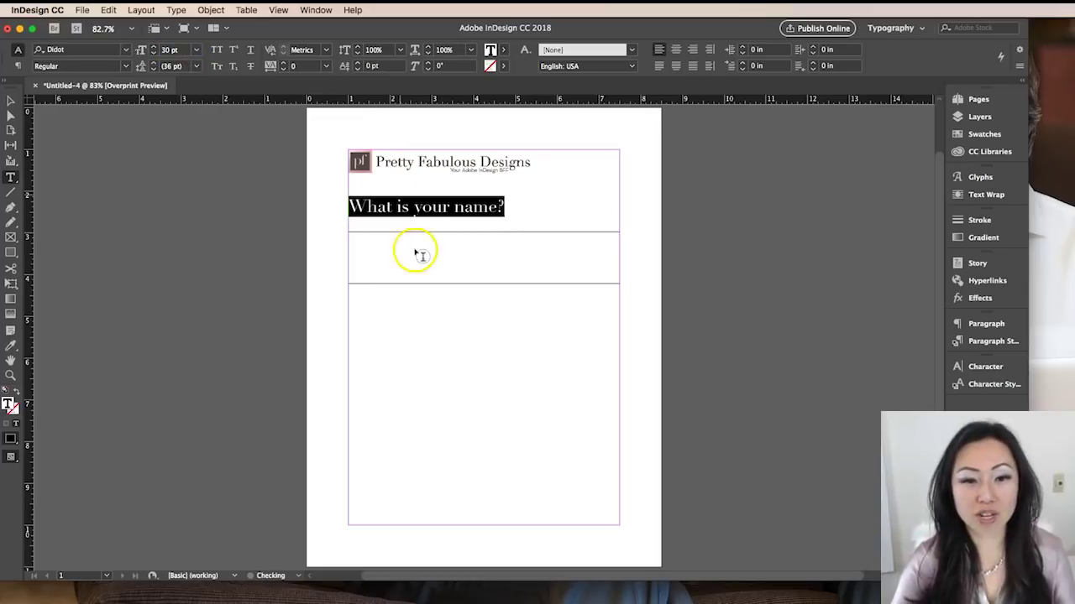
pyautogui.click(8, 101)
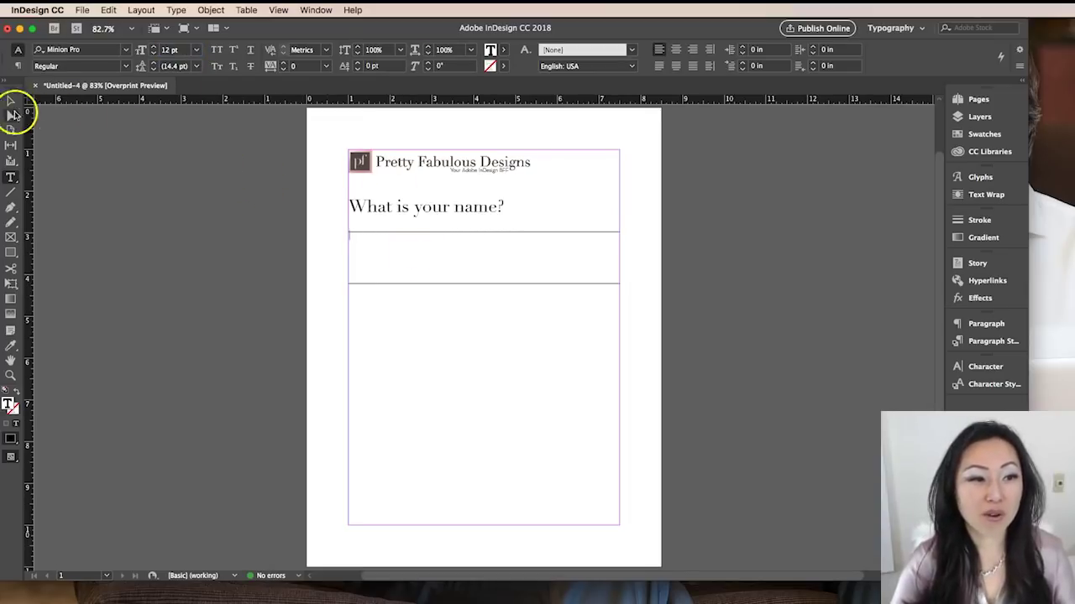
pyautogui.click(489, 211)
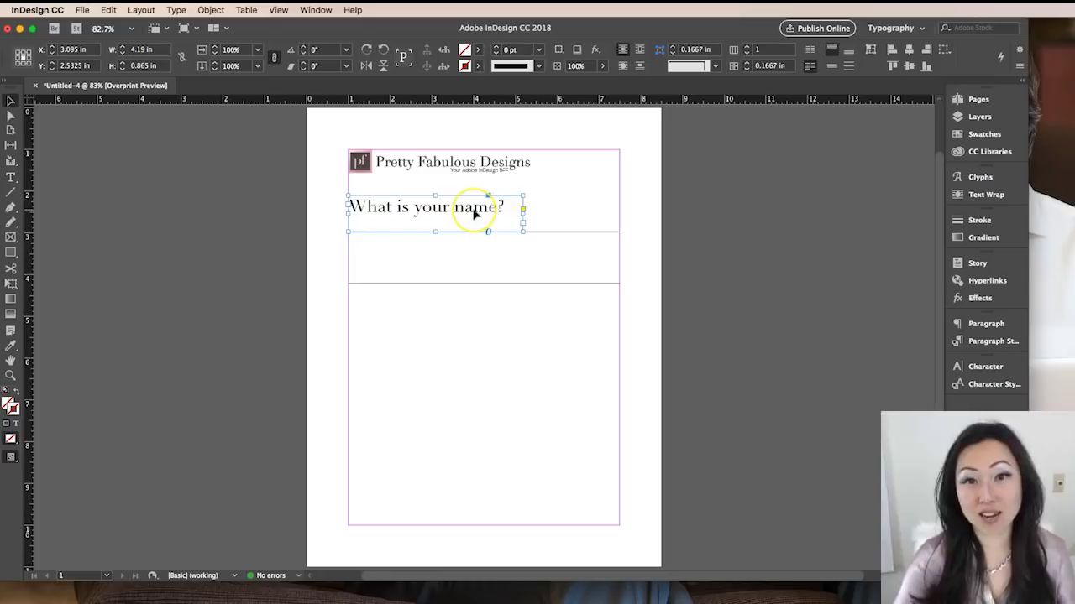